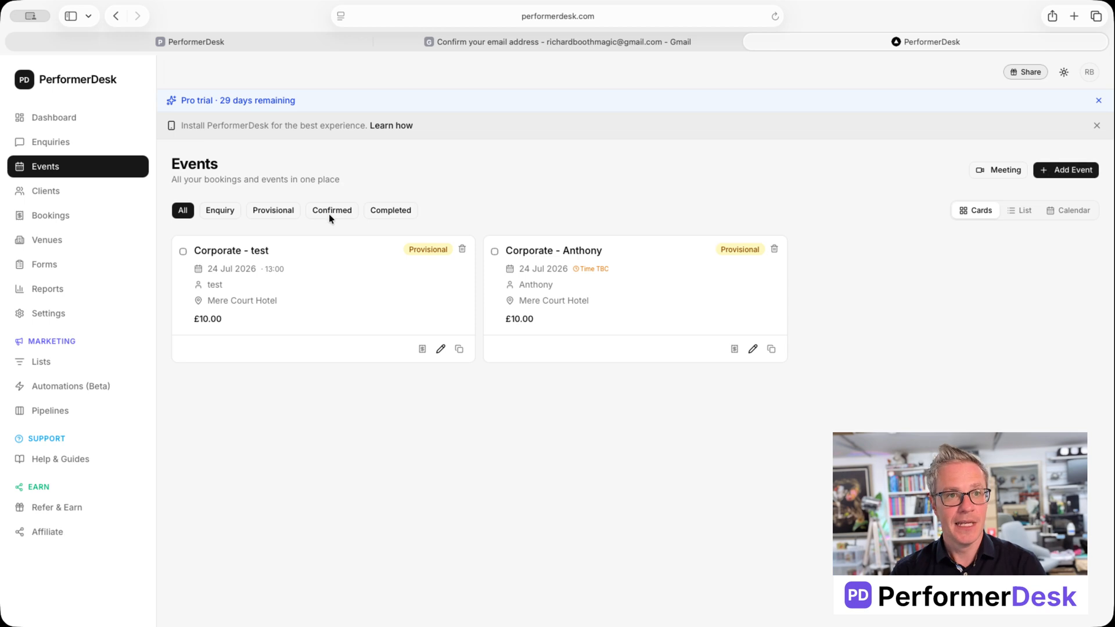
View the events as a list and on the July 2026 month calendar, then open Settings.
click(1025, 211)
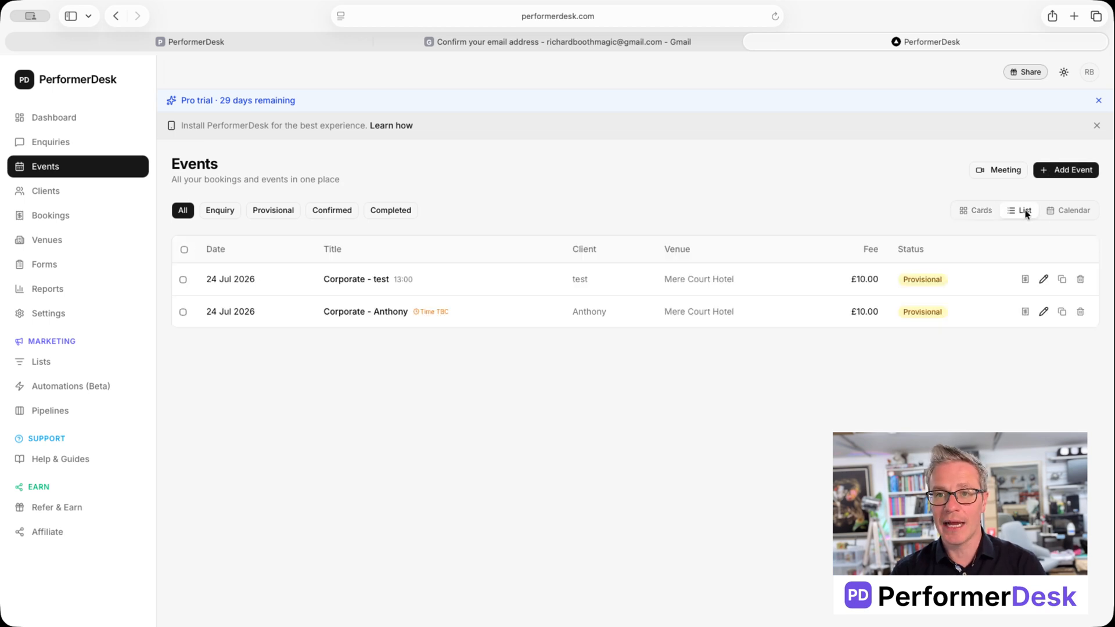
click(1070, 212)
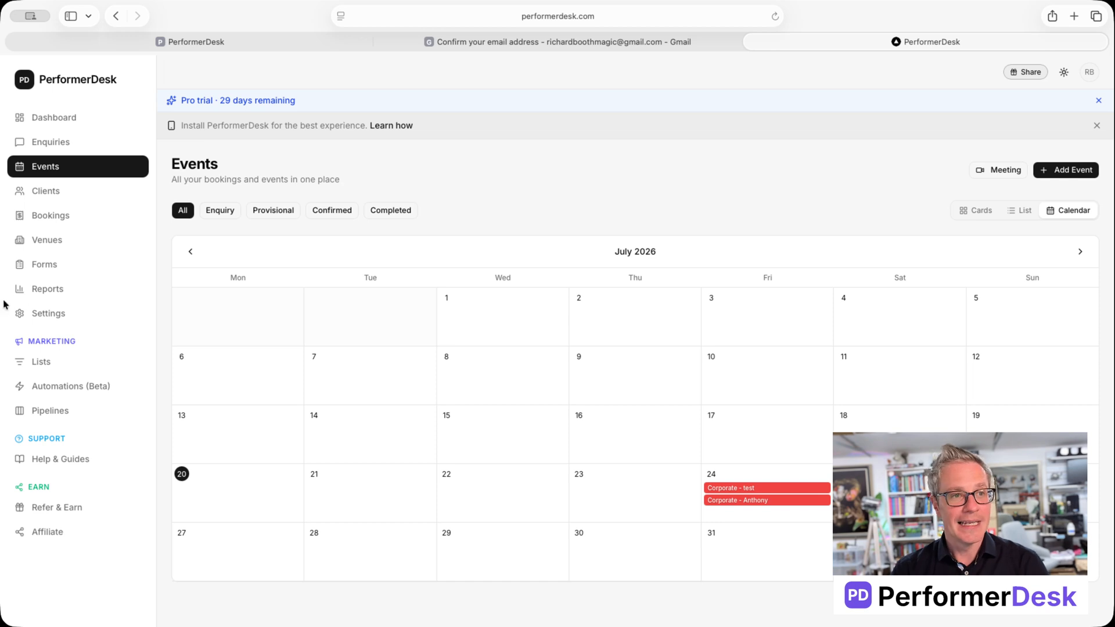
click(44, 313)
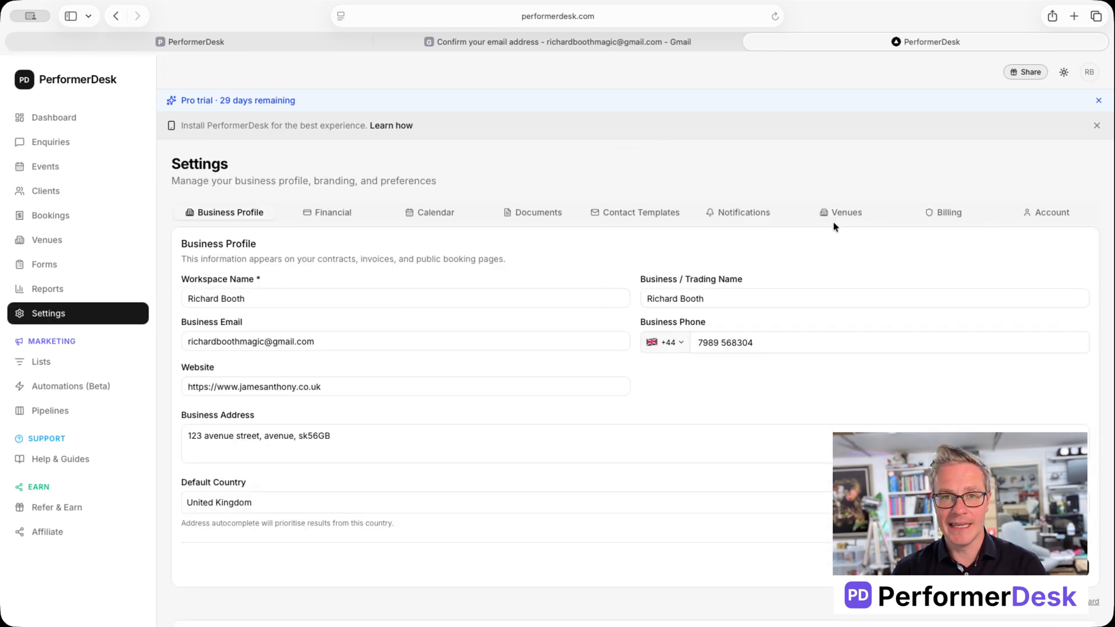
Review the Calendar sync options and Status Colours, then go back to the Events calendar.
click(428, 213)
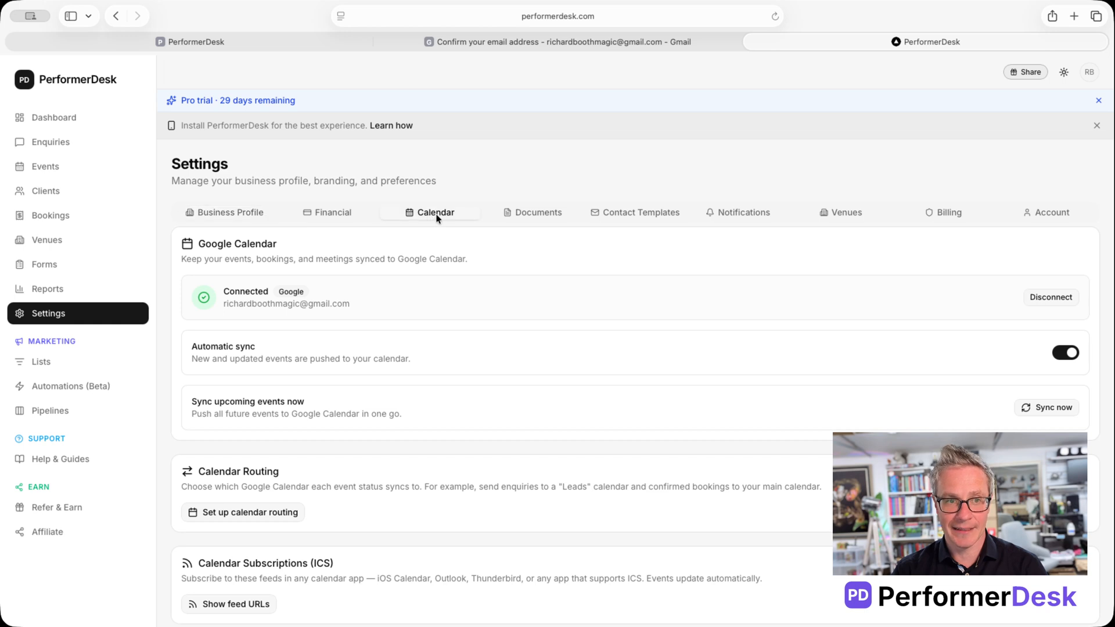
scroll(592, 286, down, 5)
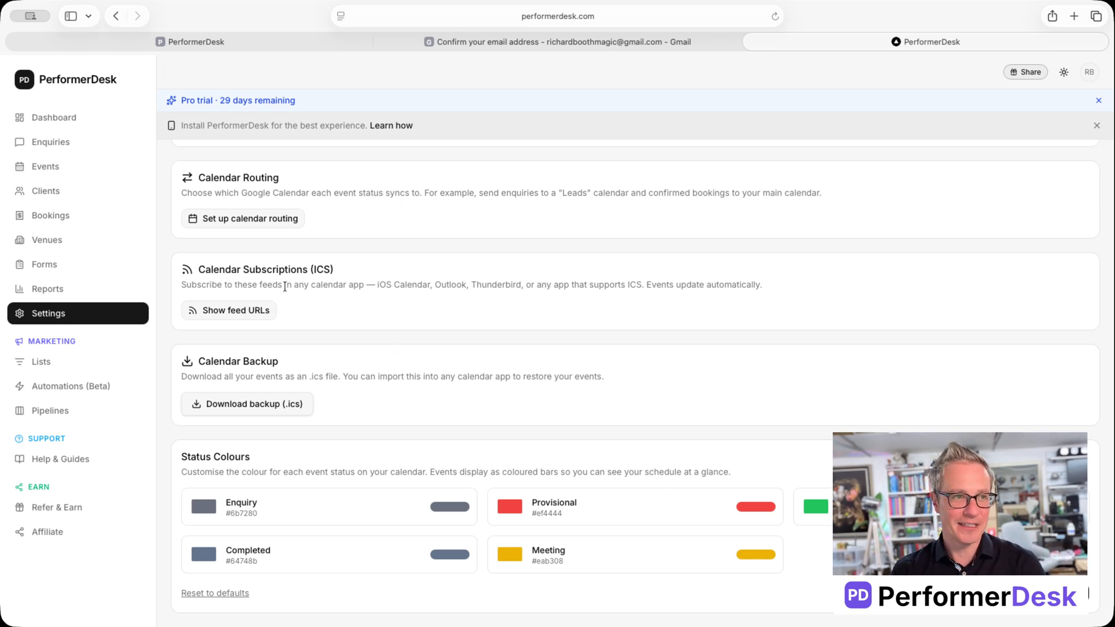
click(54, 167)
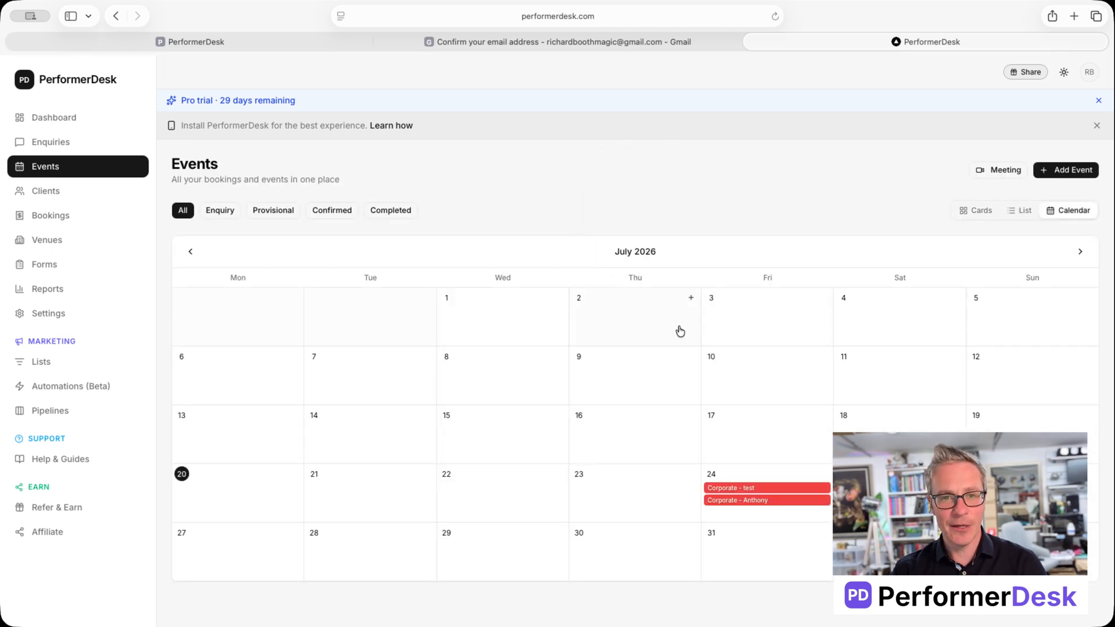
click(723, 488)
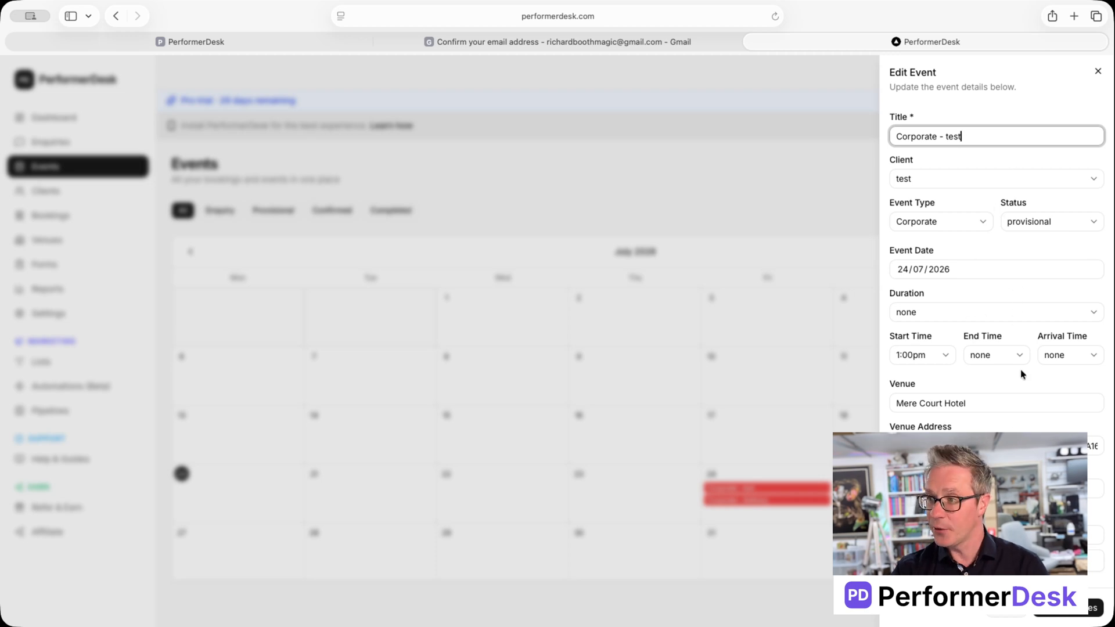
click(1010, 613)
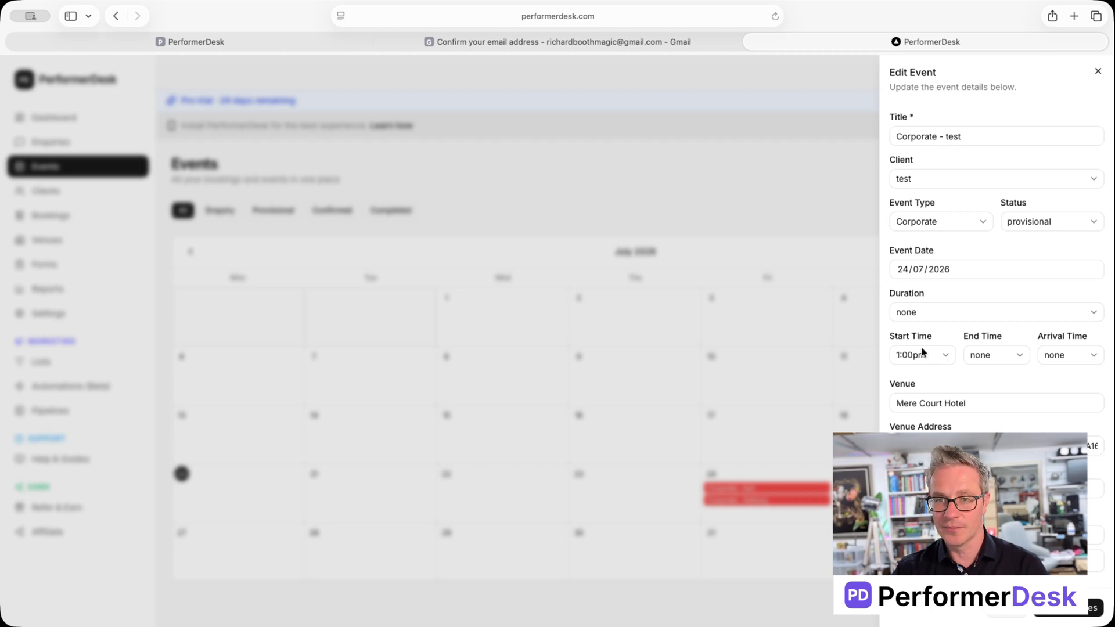
scroll(928, 358, down, 3)
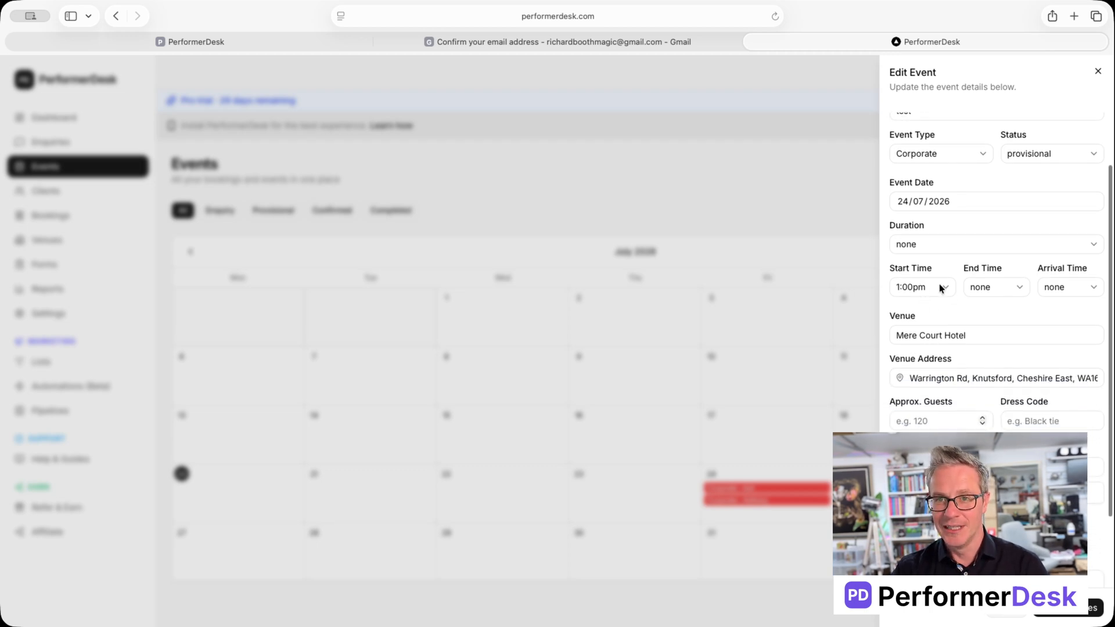
click(981, 288)
click(1076, 288)
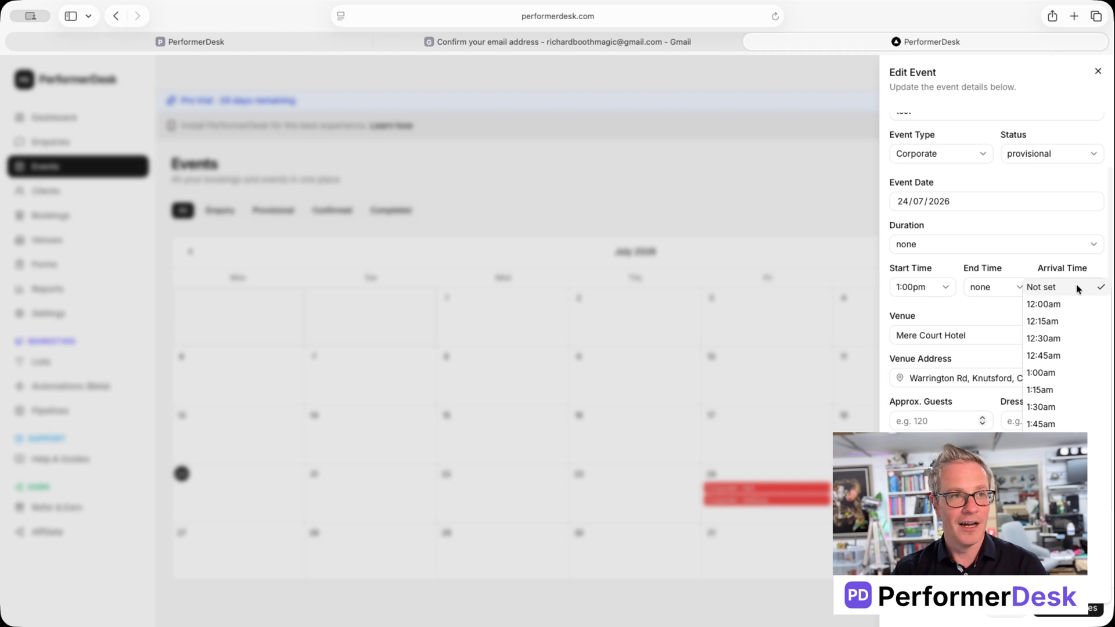
click(957, 309)
scroll(957, 308, down, 3)
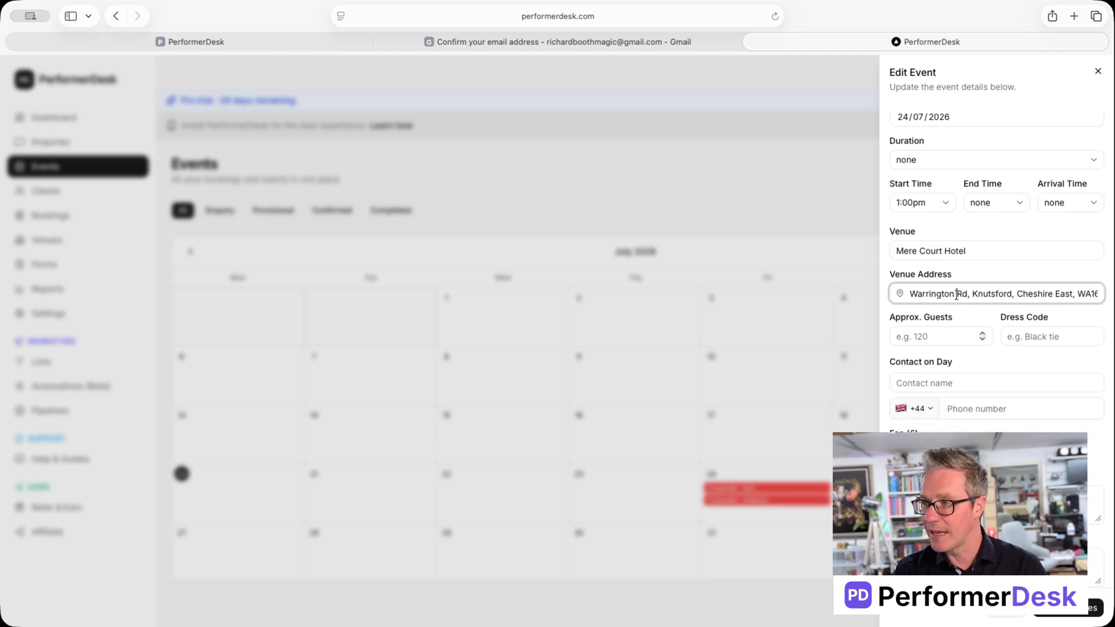
triple_click(957, 296)
click(580, 285)
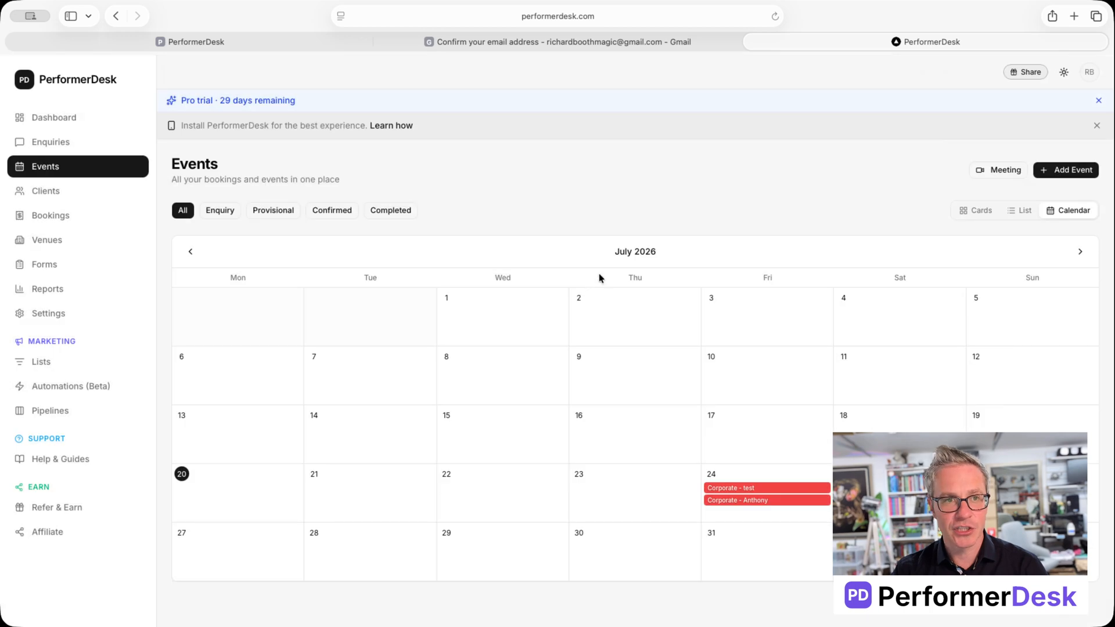
Start a new event titled 'Test Event Live' and choose its client.
click(1071, 173)
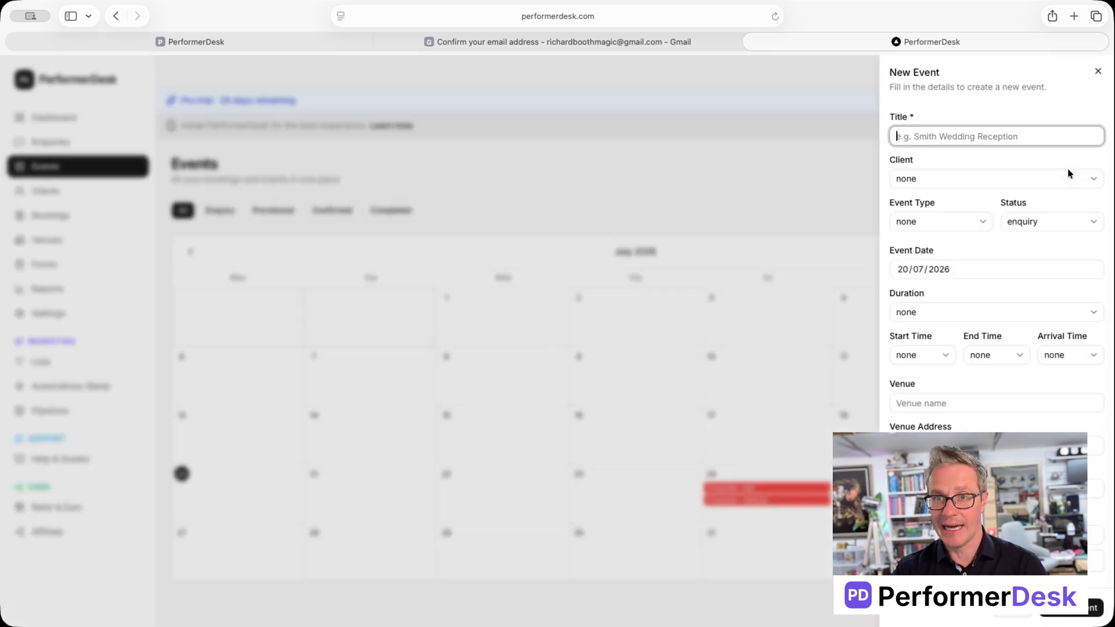
text(Test Event Live)
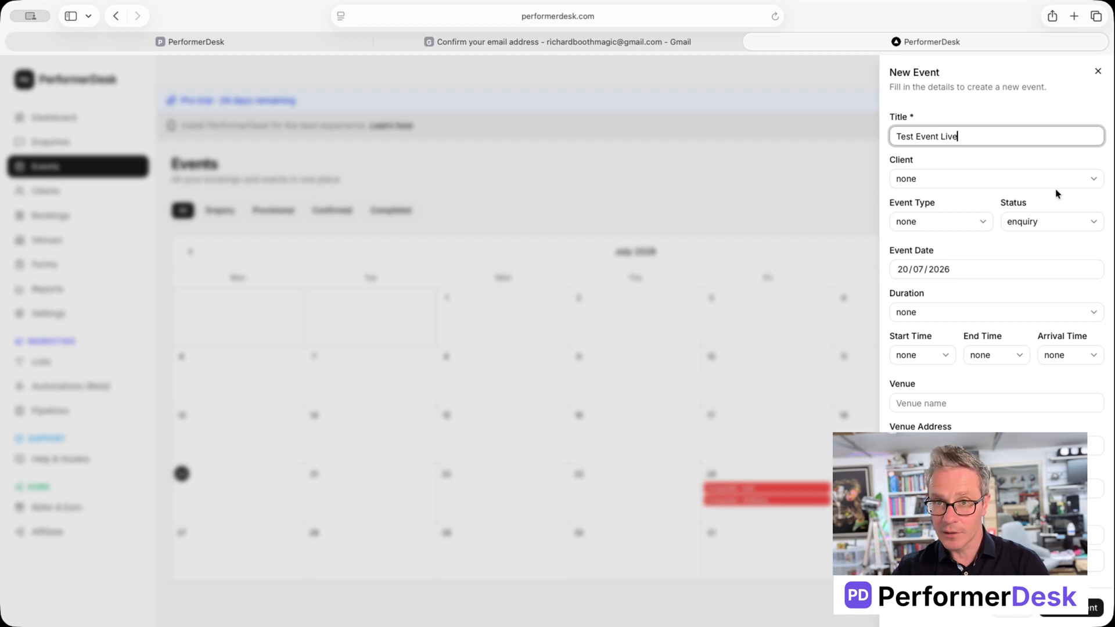
click(1052, 180)
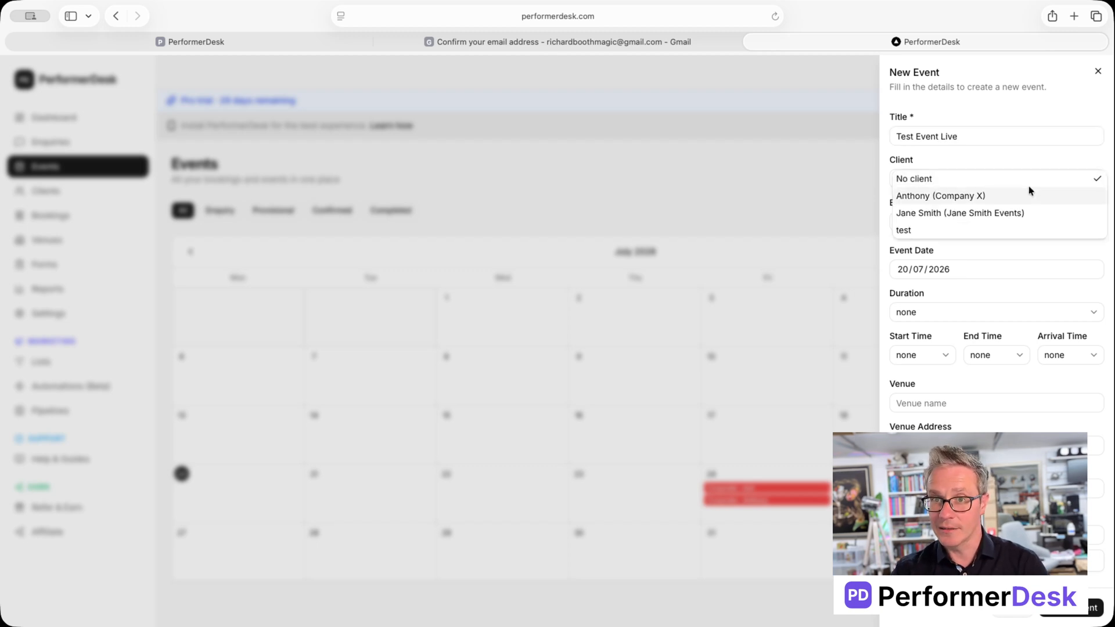
click(973, 218)
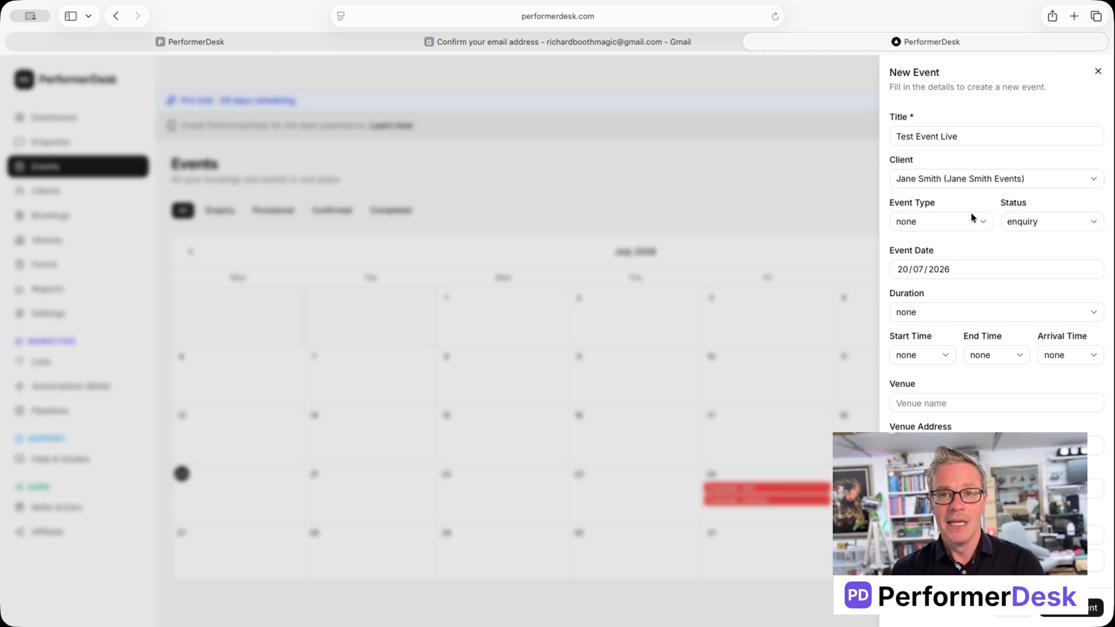
click(950, 178)
click(952, 159)
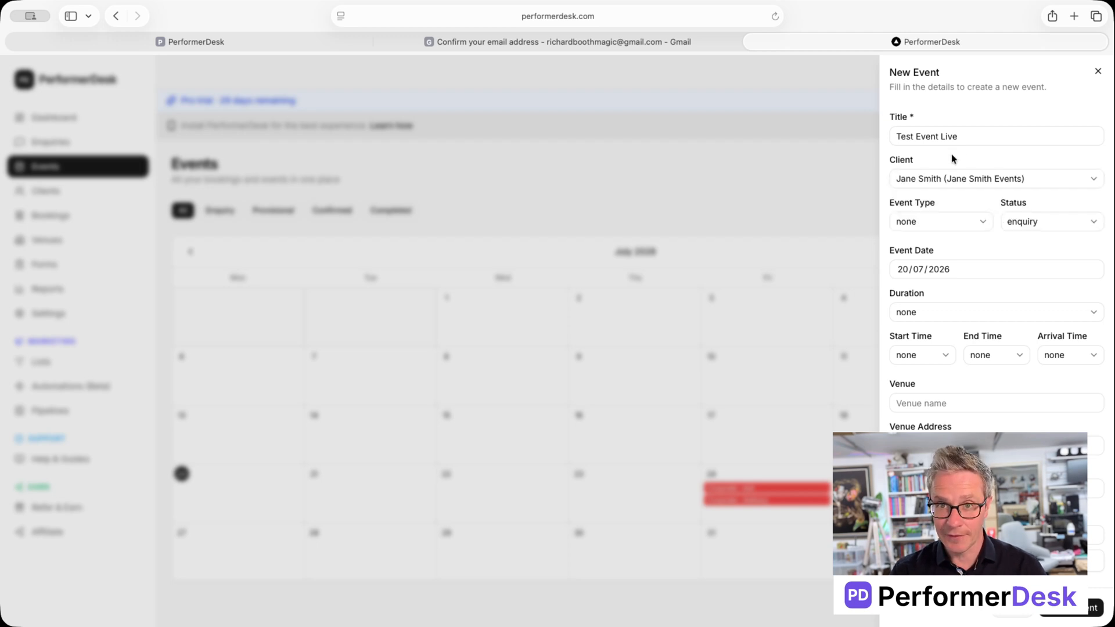
Set the event type to Wedding and the status to Provisional.
click(938, 223)
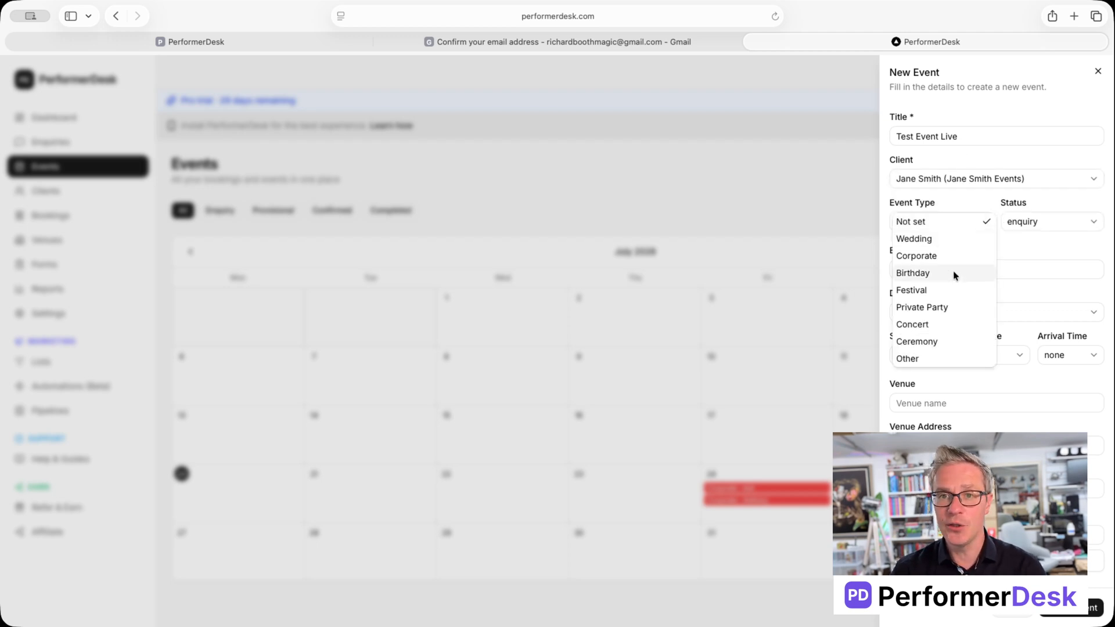
click(927, 240)
click(1017, 223)
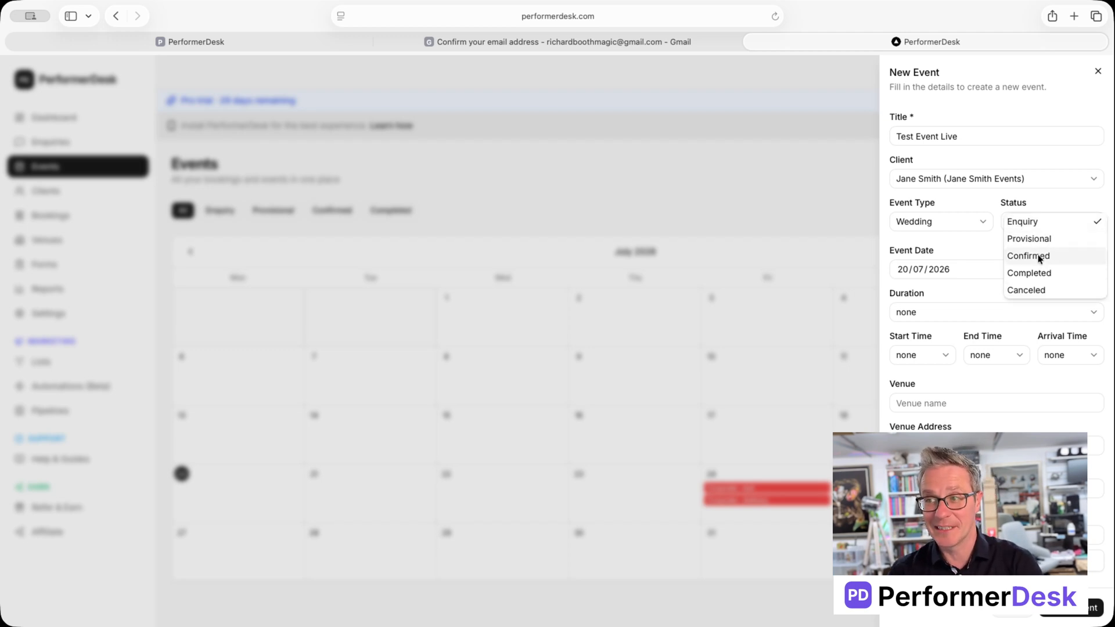
click(1010, 239)
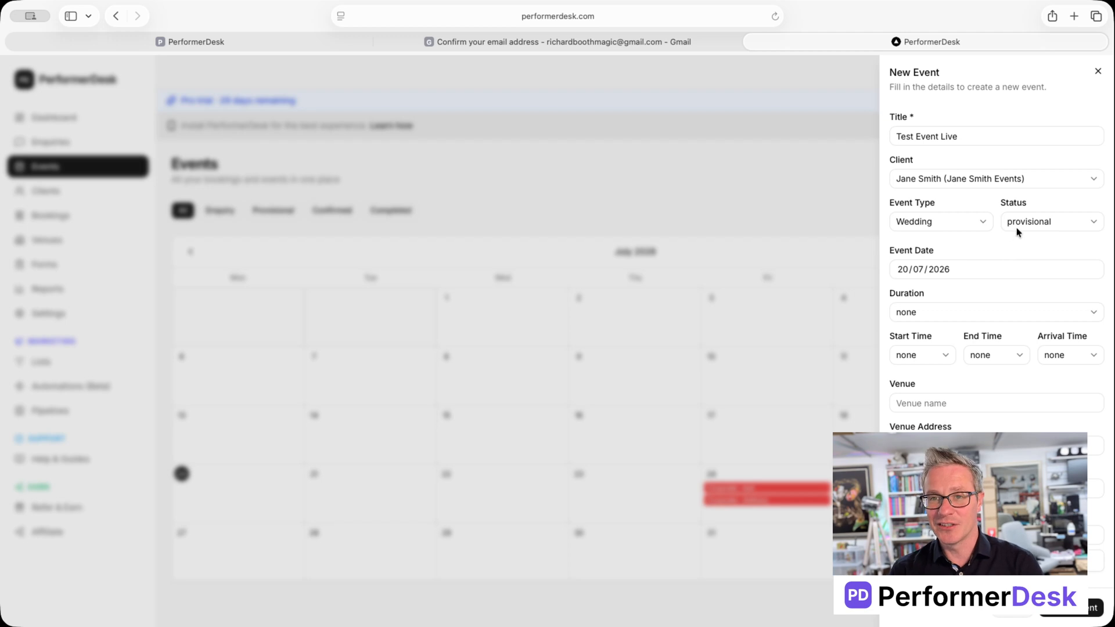
click(1016, 230)
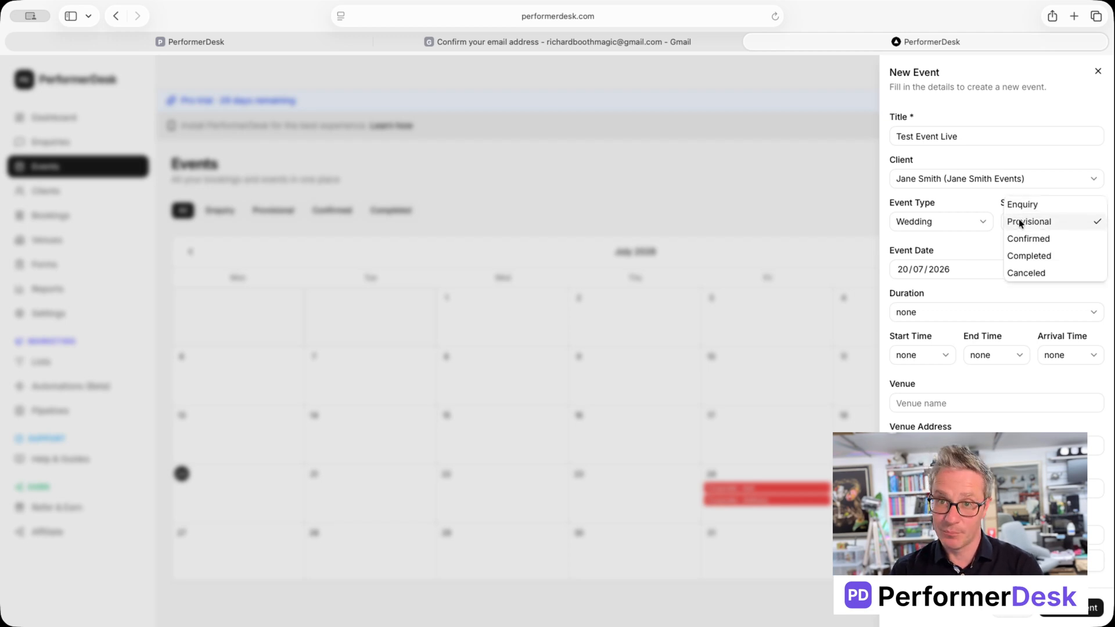
click(964, 271)
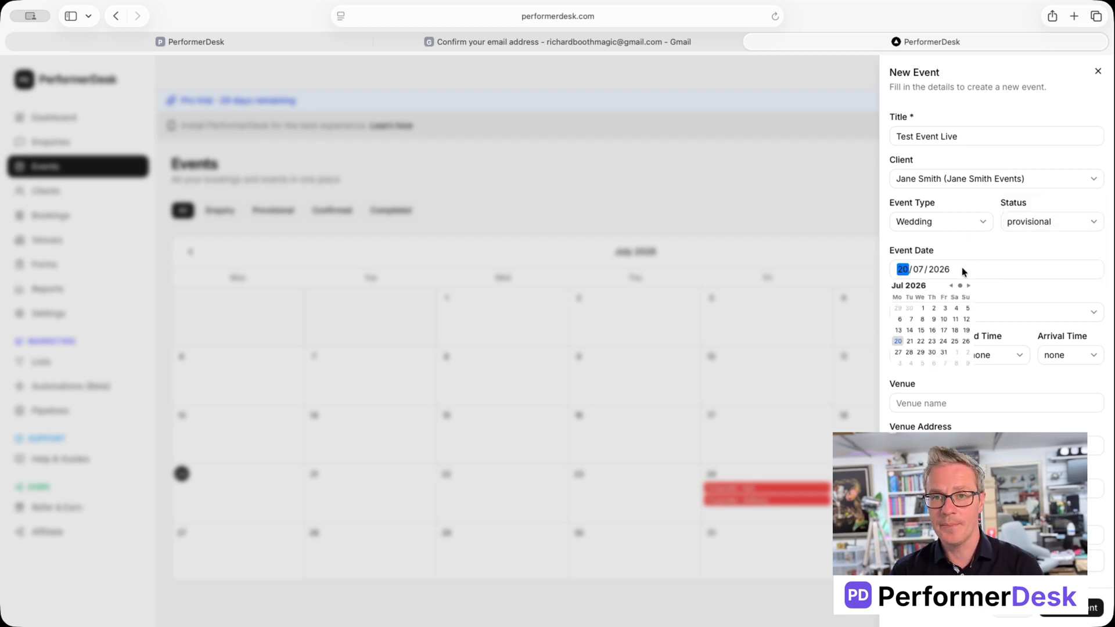
Date the event 26 July 2026 with a 2hrs duration.
click(965, 342)
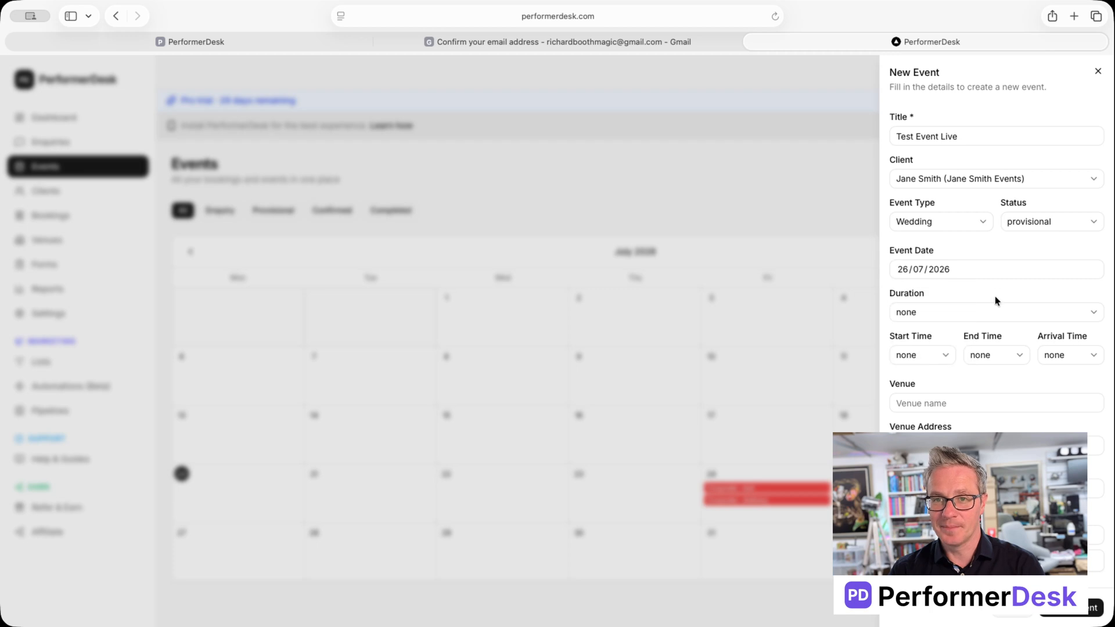
click(957, 314)
click(932, 364)
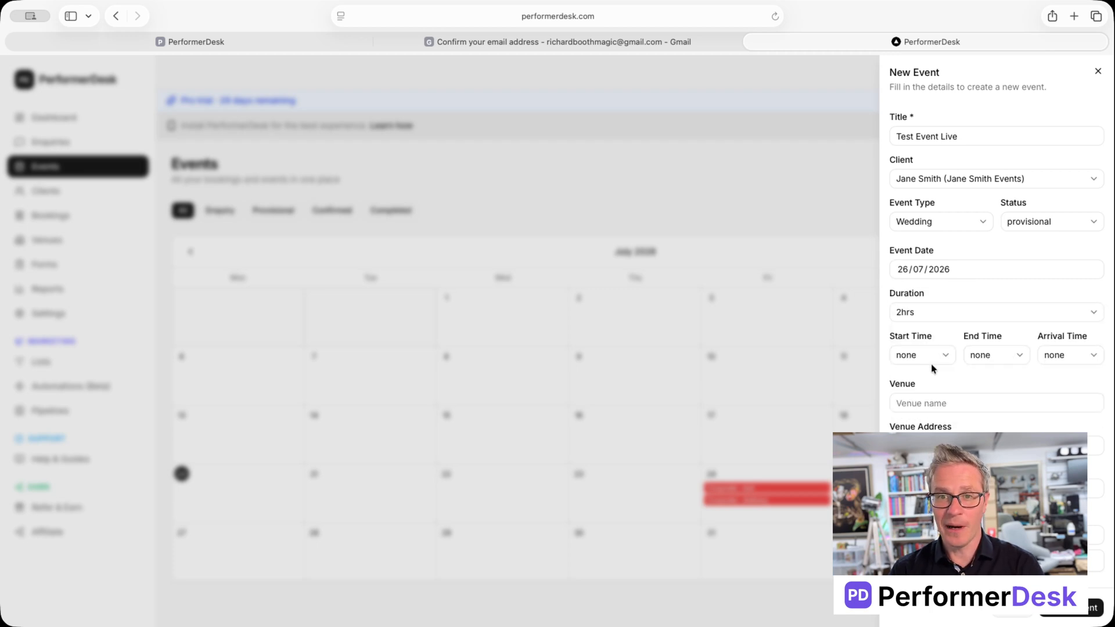
click(944, 315)
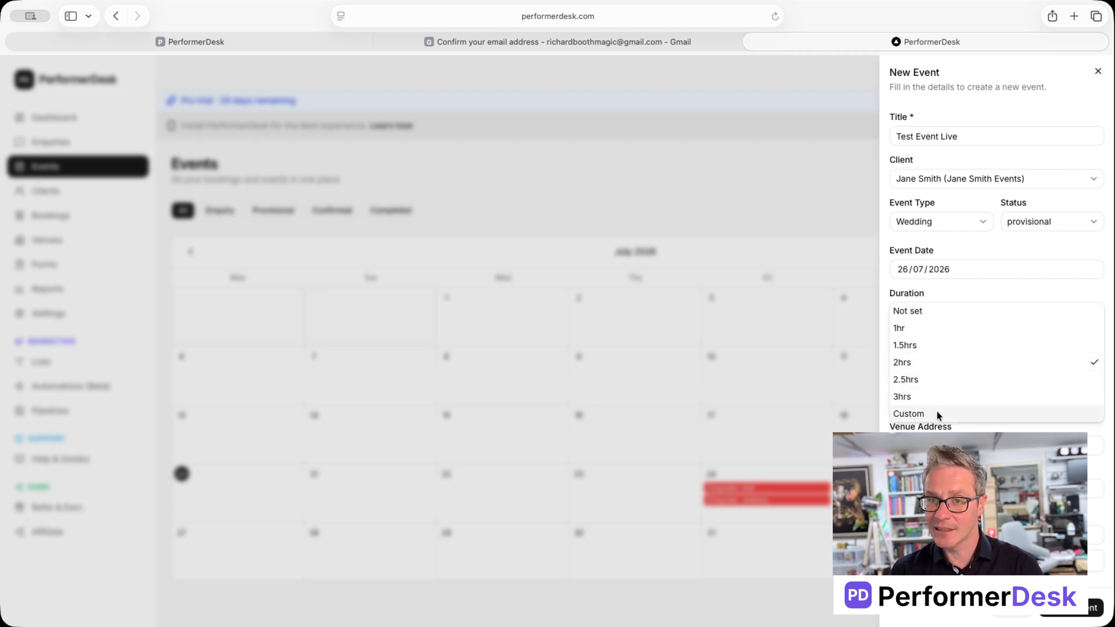
click(939, 412)
click(968, 315)
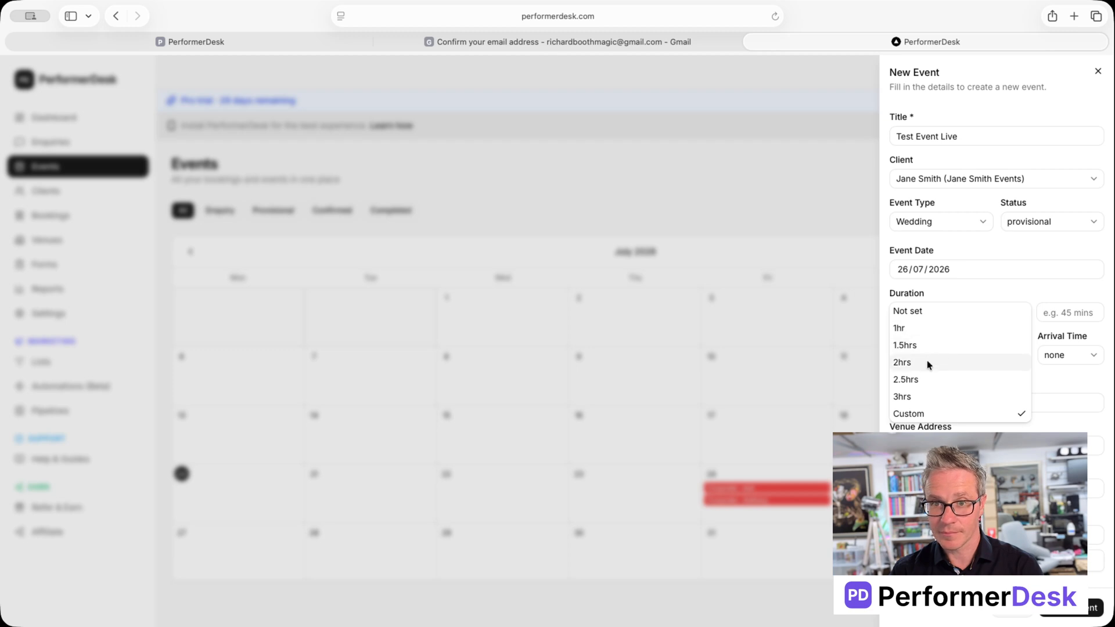
click(928, 363)
Set the event's start time to 11:00am.
click(931, 357)
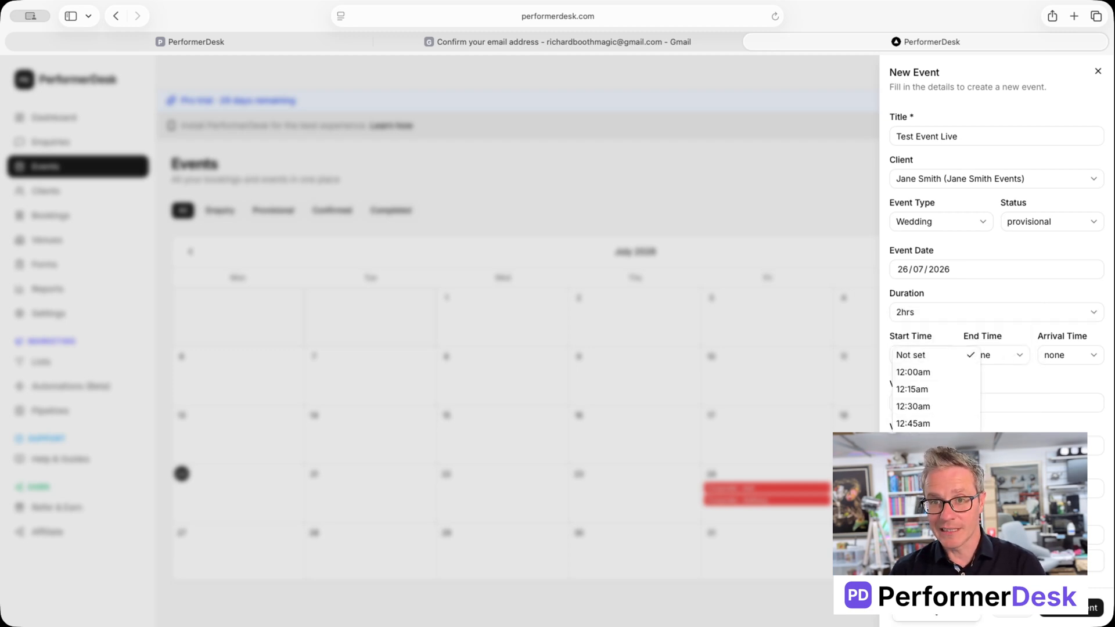
scroll(935, 395, down, 8)
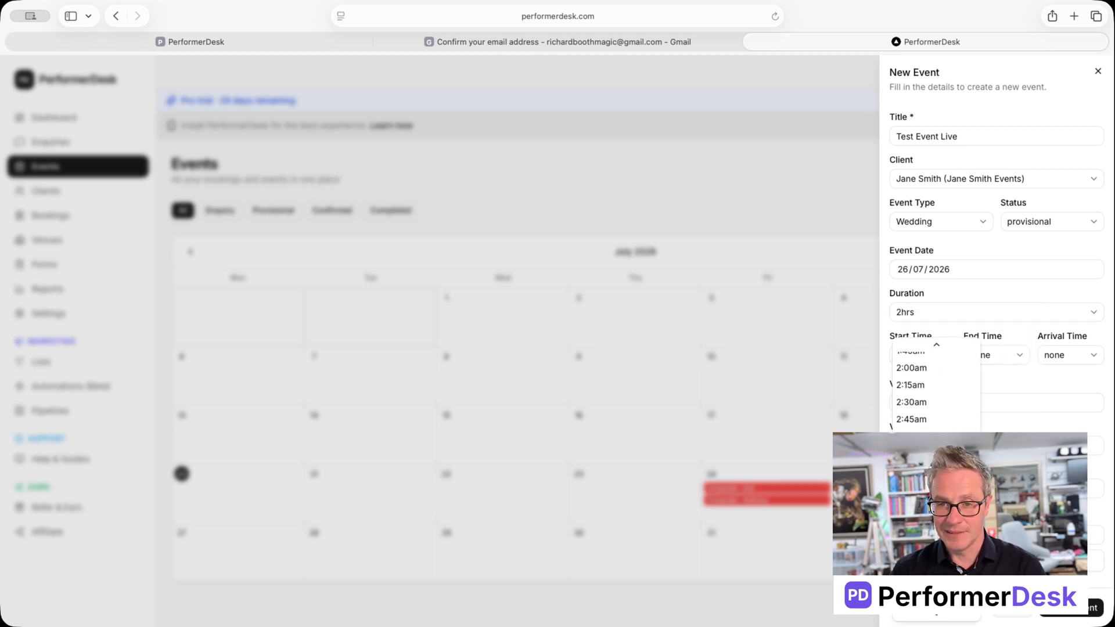
scroll(936, 392, down, 10)
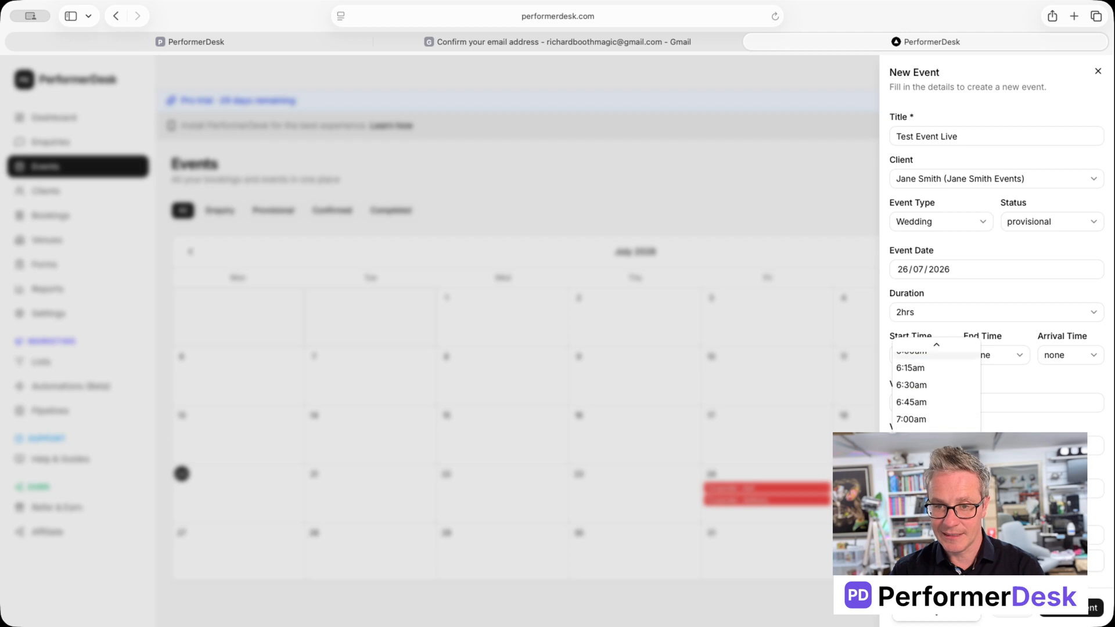
scroll(936, 482, down, 8)
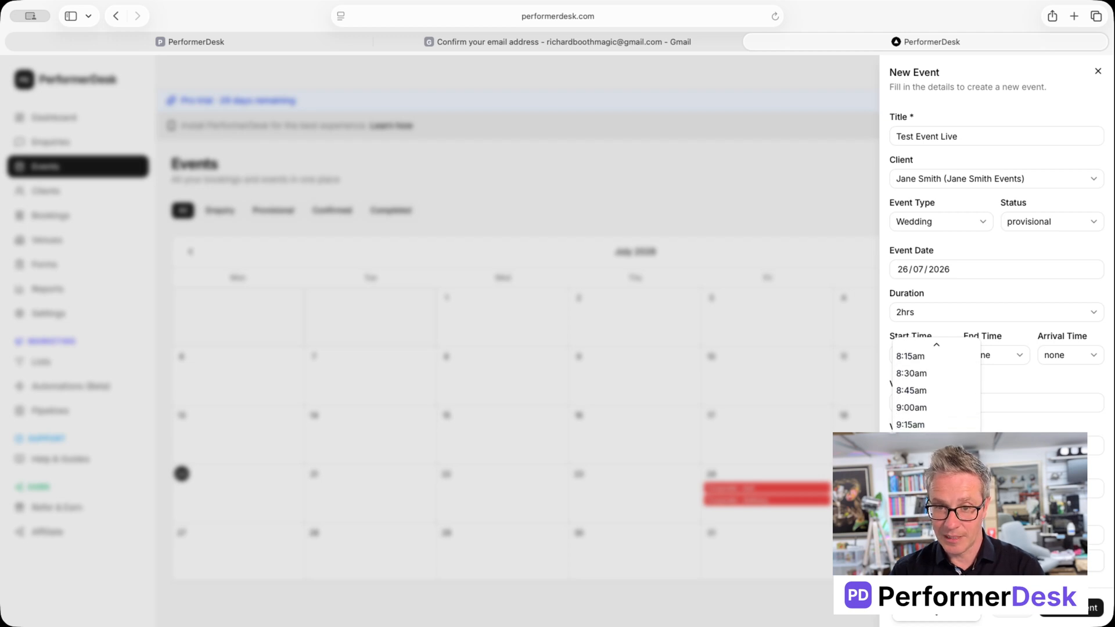
click(929, 544)
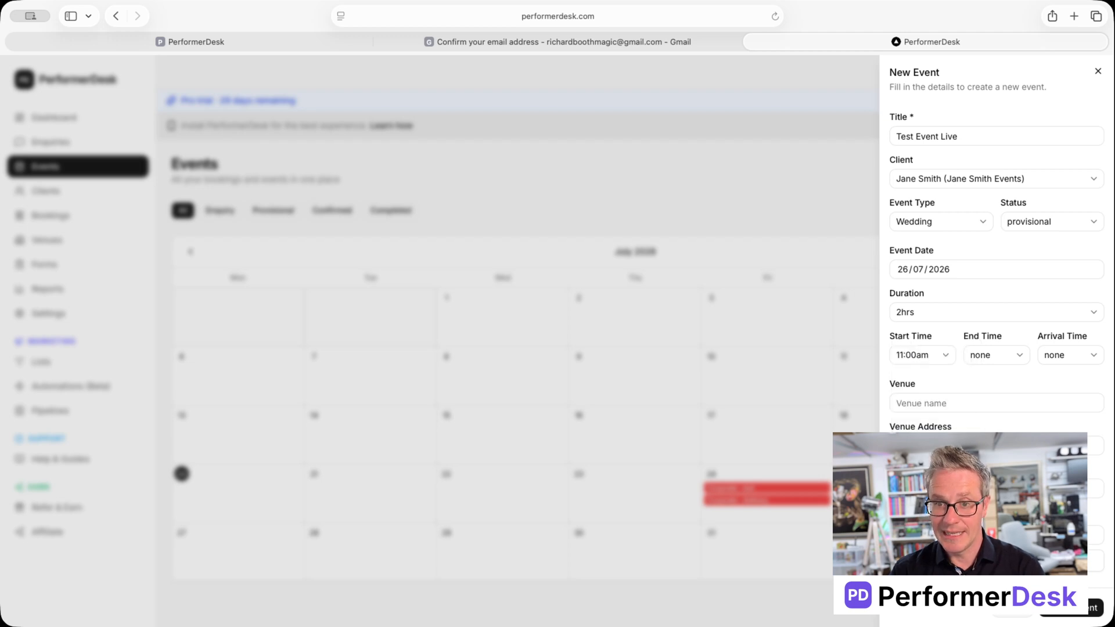
Leave the end time and arrival time as Not set.
click(996, 356)
click(1067, 356)
click(1071, 356)
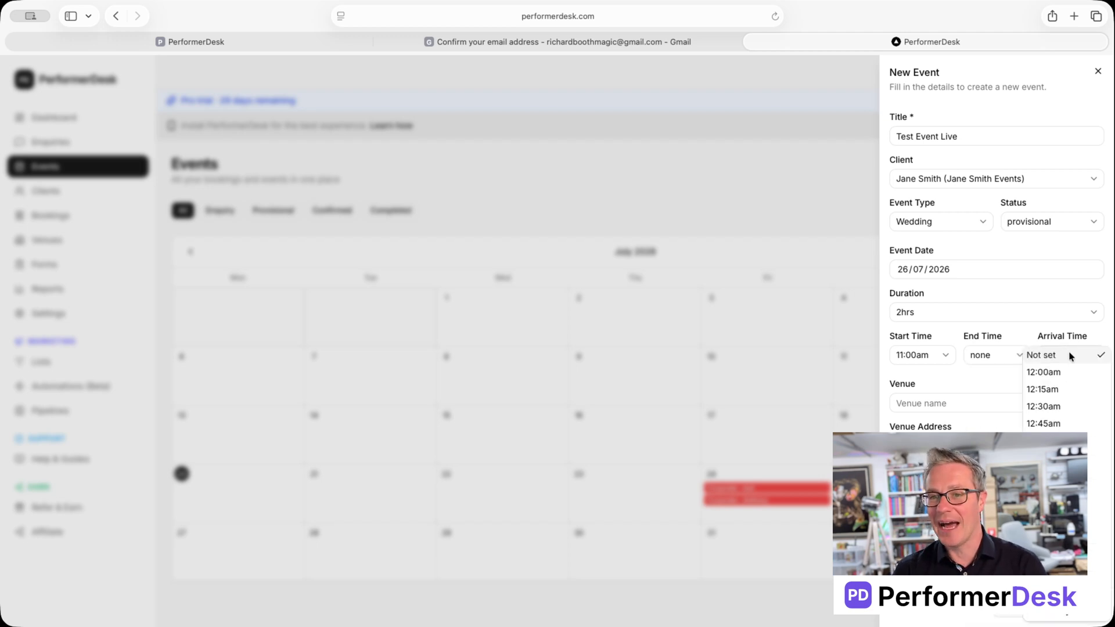
click(1023, 337)
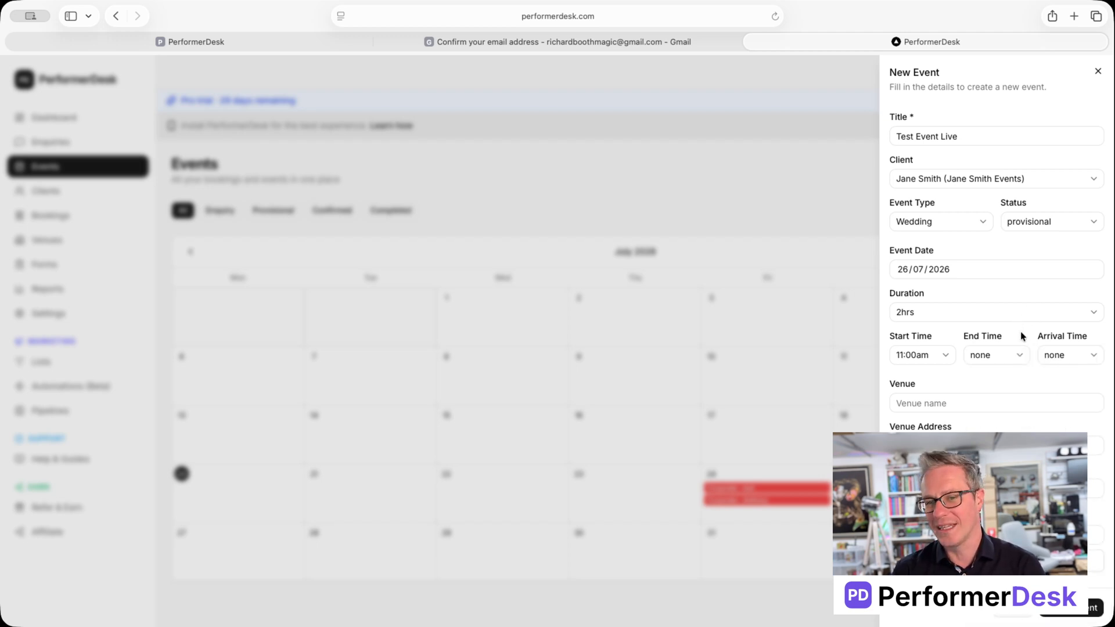
click(966, 403)
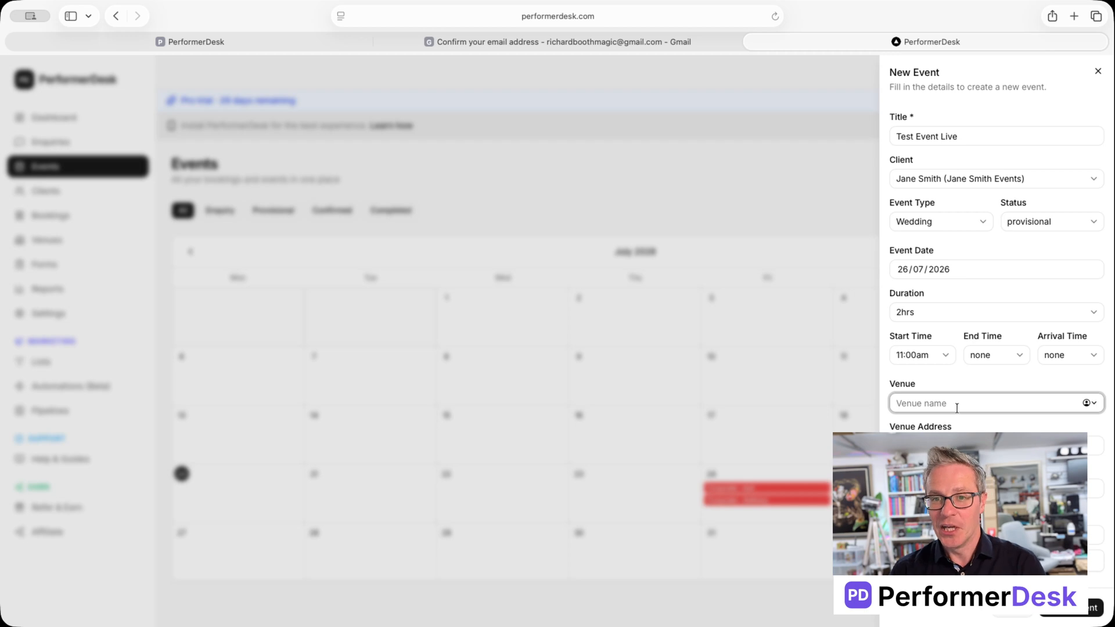
Enter Shrigley Hall Hotel & Spa as the venue, accepting its suggested address.
click(966, 446)
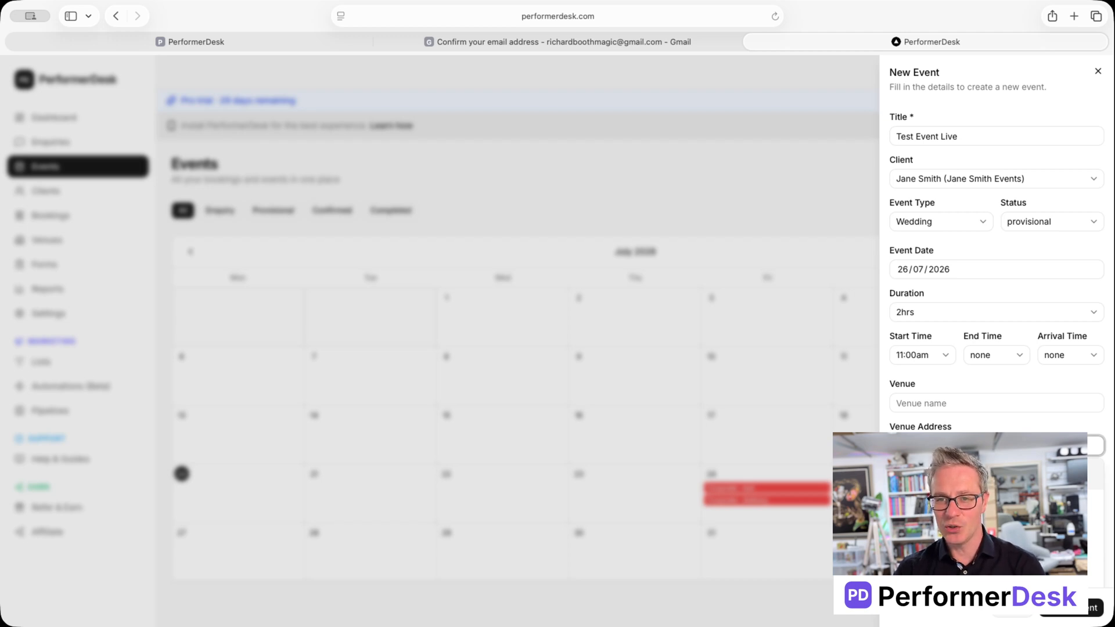
click(997, 474)
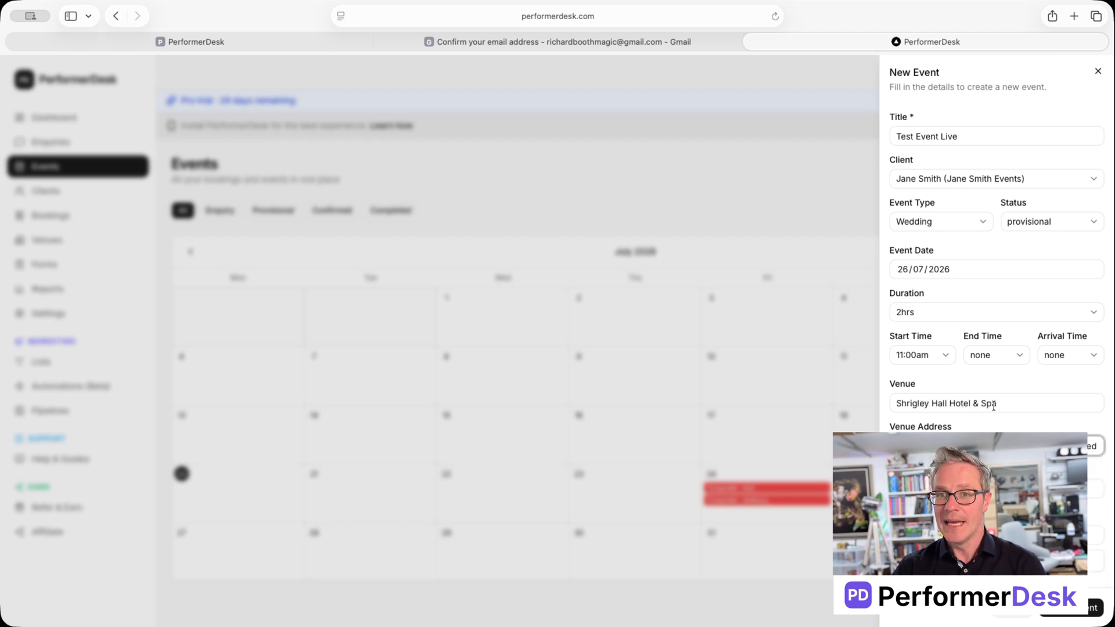
drag(997, 403, 869, 394)
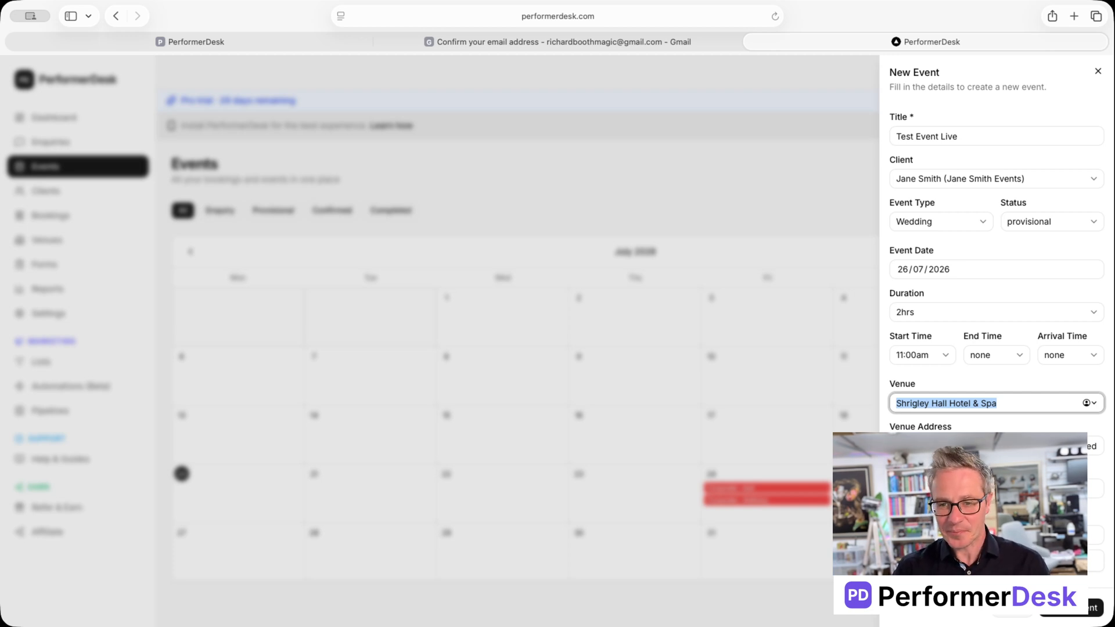
click(941, 489)
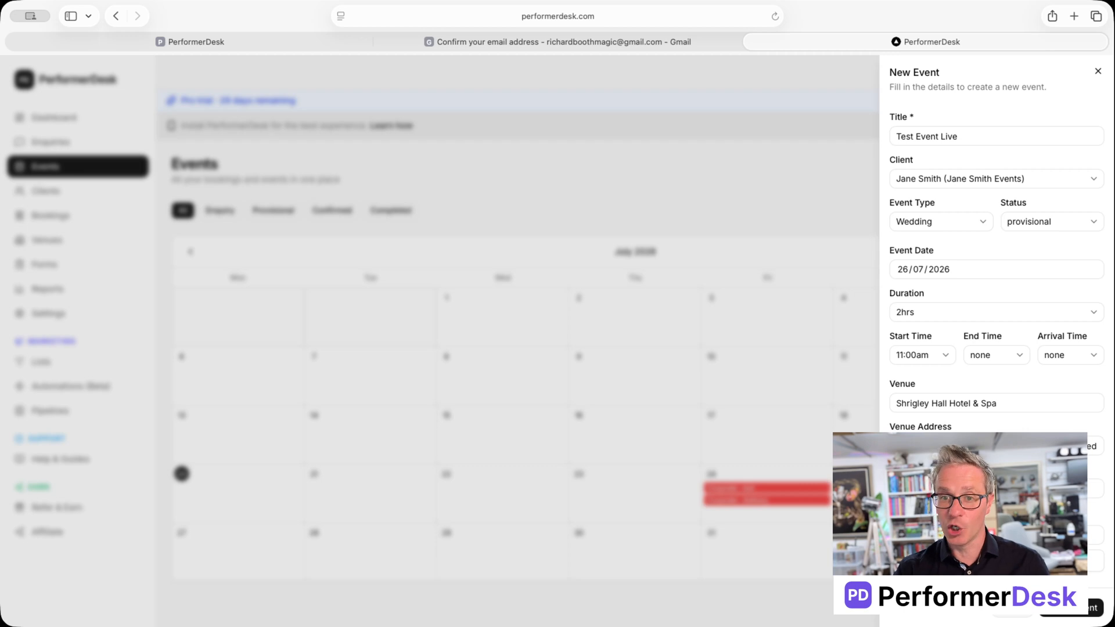
key(Tab)
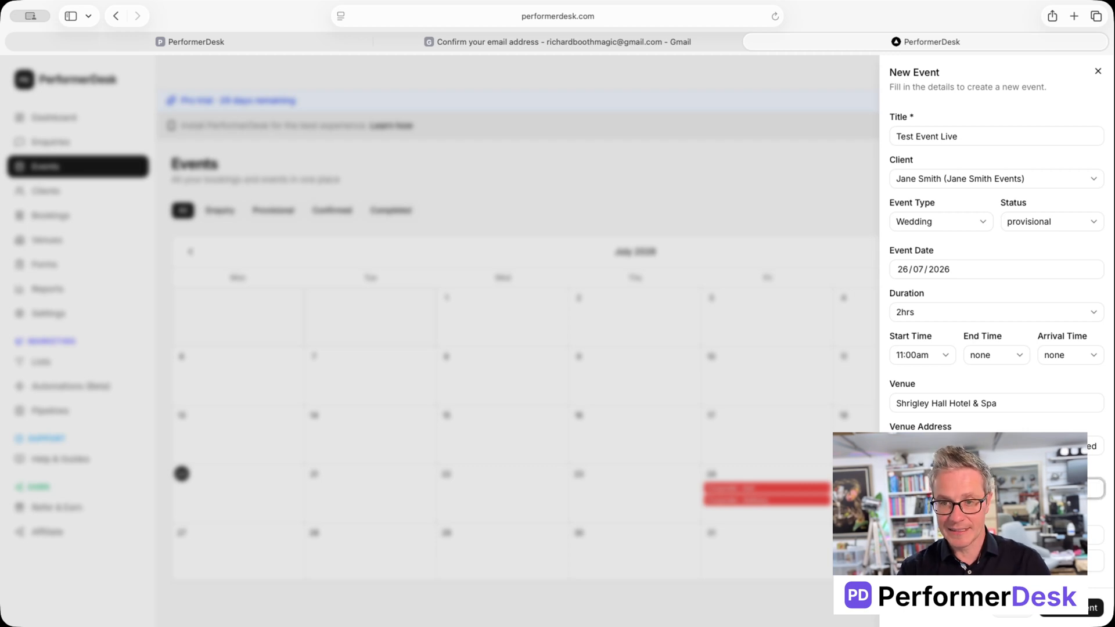
Fill in 100 guests, black tie dress code and the on-the-day contact, then create the event.
key(Tab)
scroll(996, 360, down, 2)
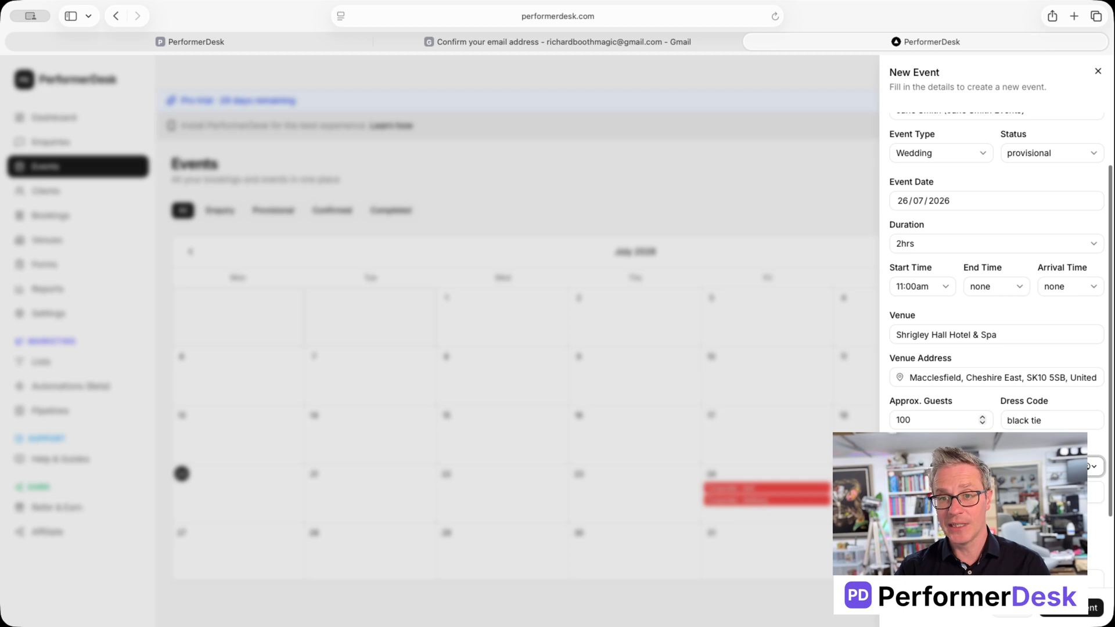
key(Tab)
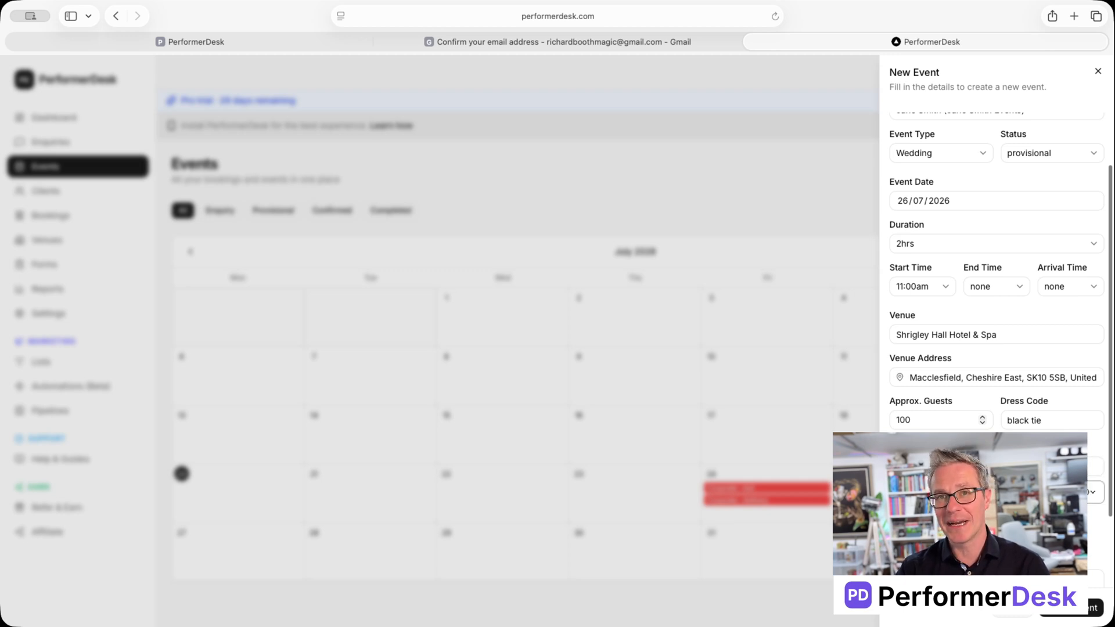
scroll(996, 348, down, 2)
key(Tab)
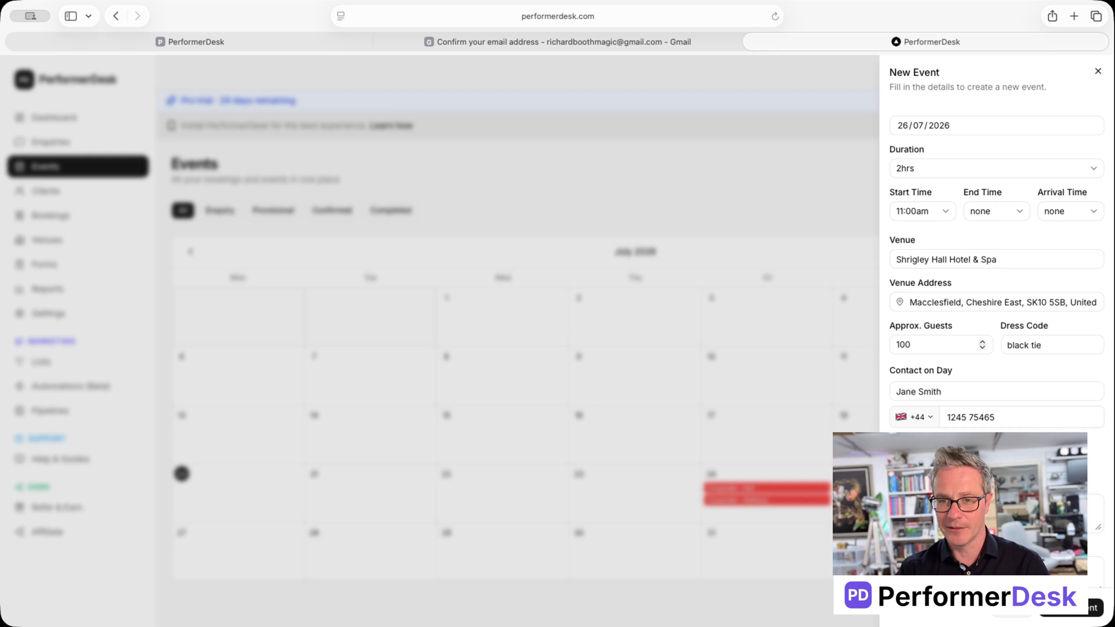
click(996, 513)
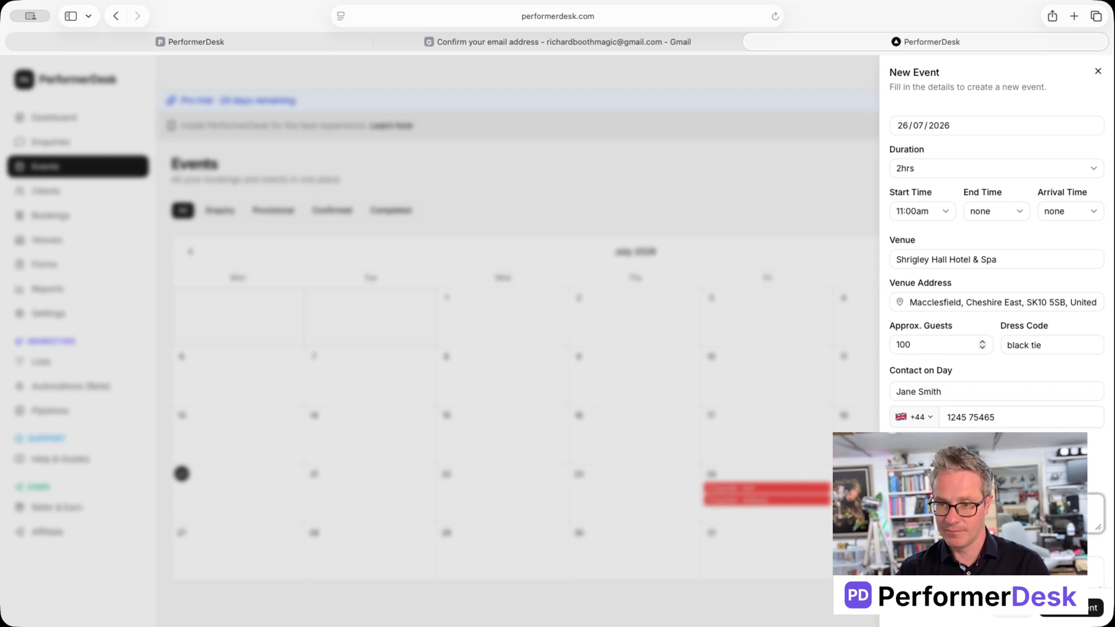
click(1072, 610)
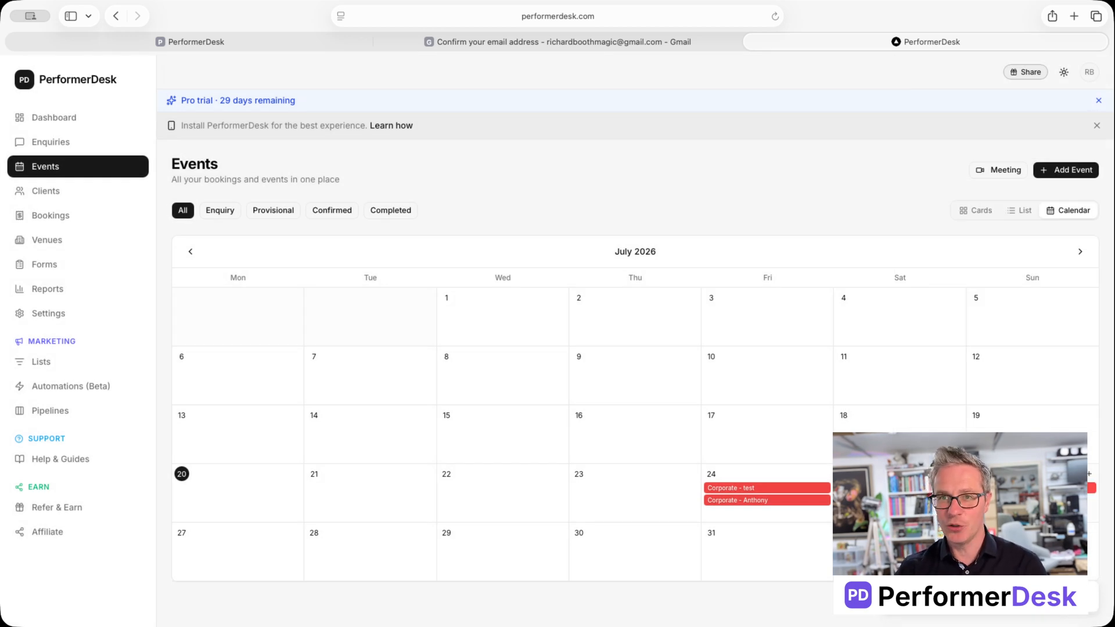
Check Test Event Live's details from list view, then switch events to cards and open Corporate - test.
click(1020, 210)
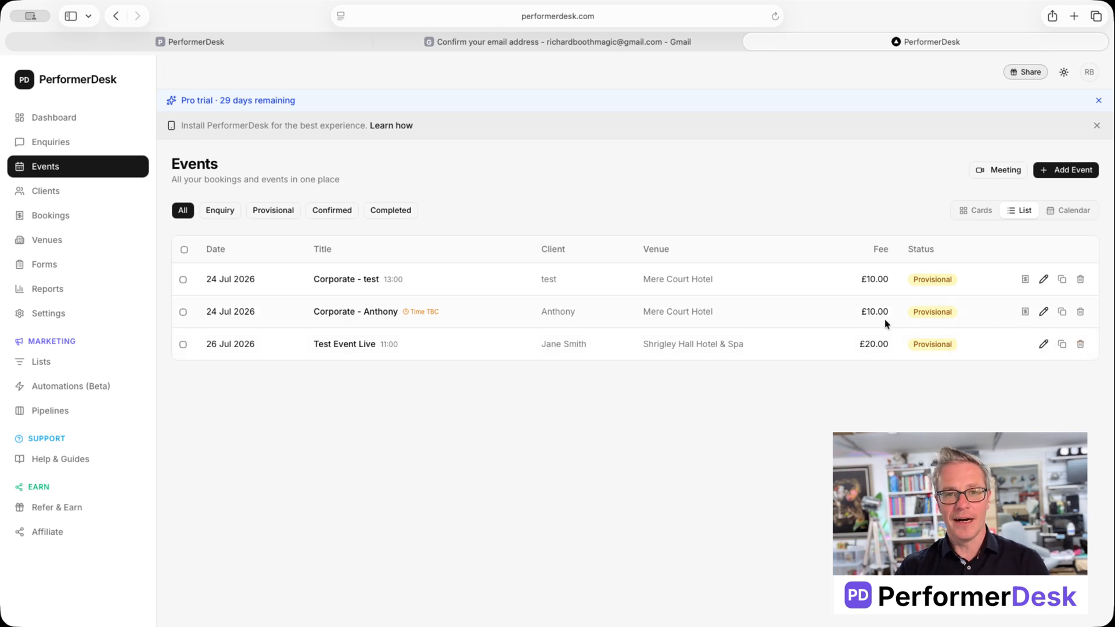
click(344, 344)
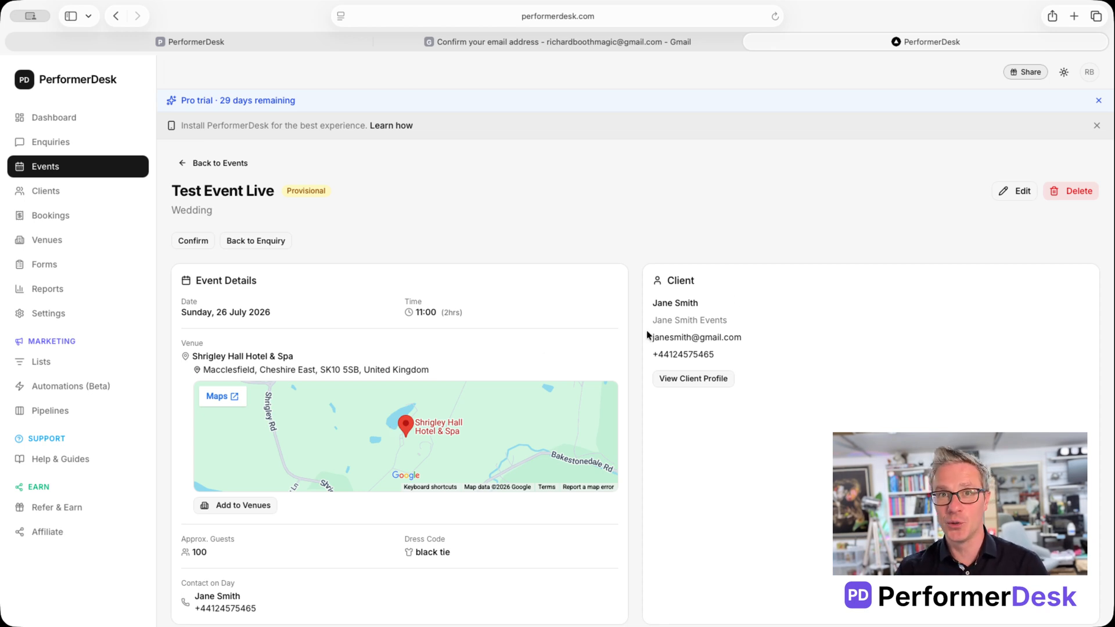
click(197, 163)
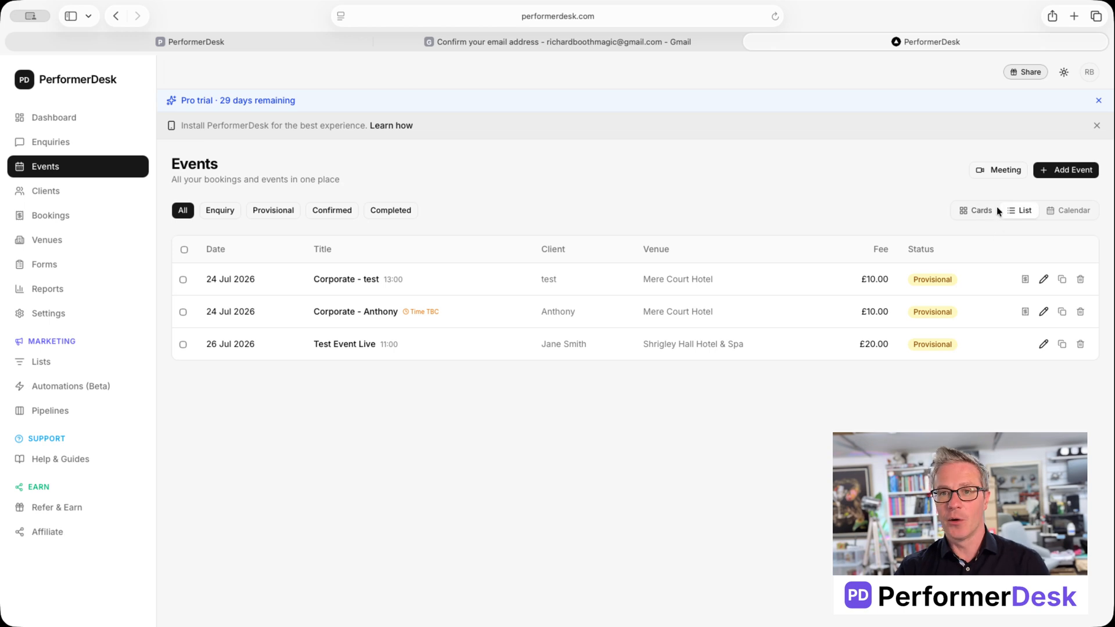
click(981, 212)
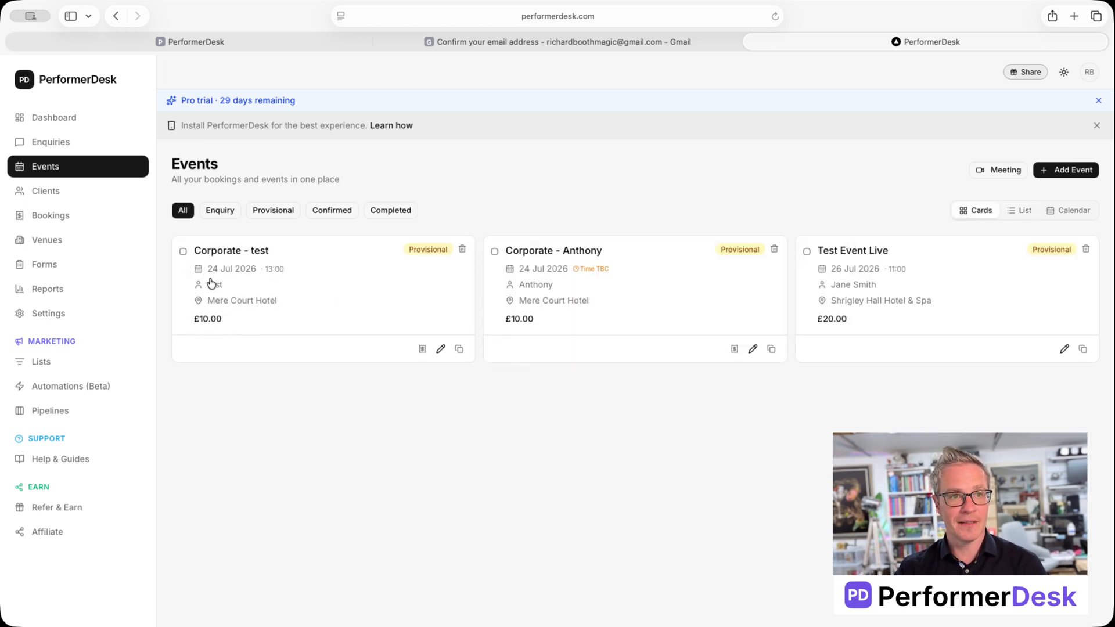
click(212, 302)
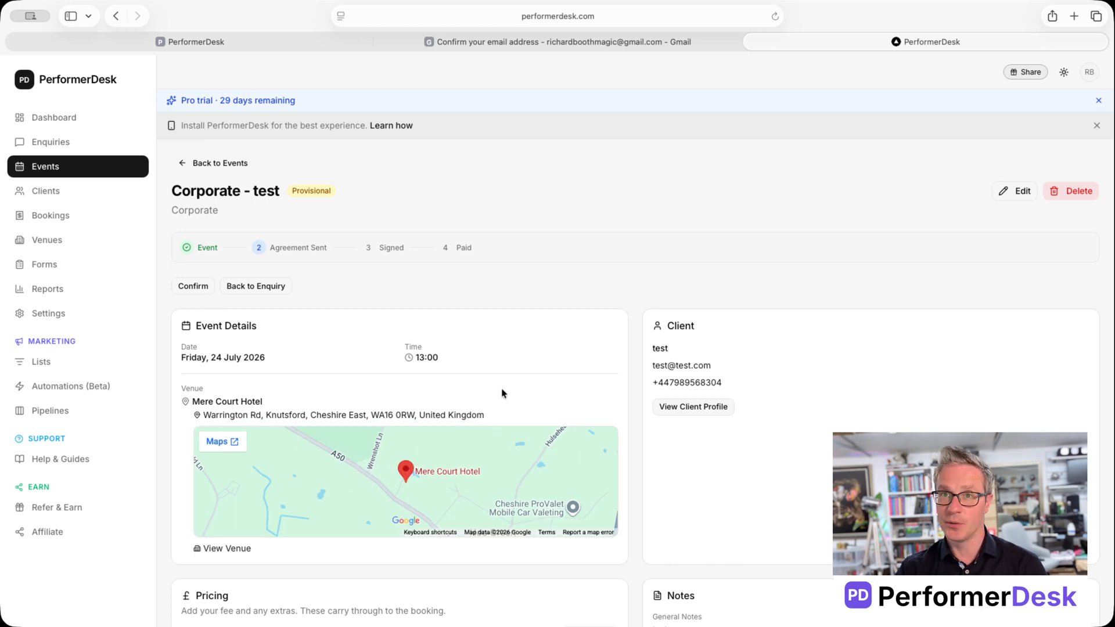
Scroll to the Pricing section and select the Performance Quote description.
scroll(492, 392, down, 5)
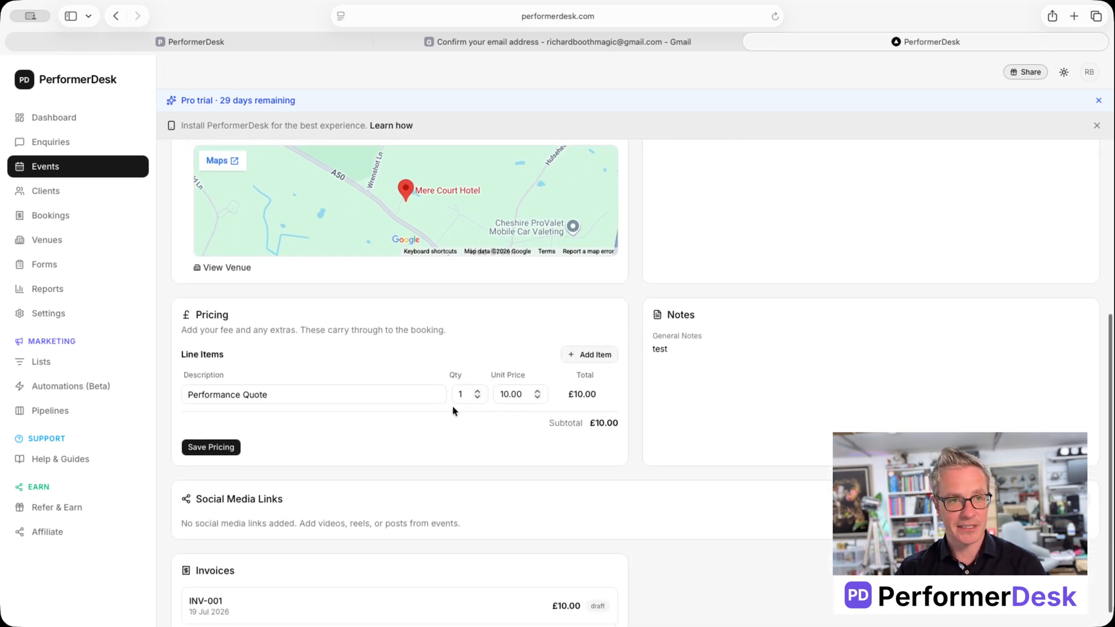
scroll(299, 437, up, 5)
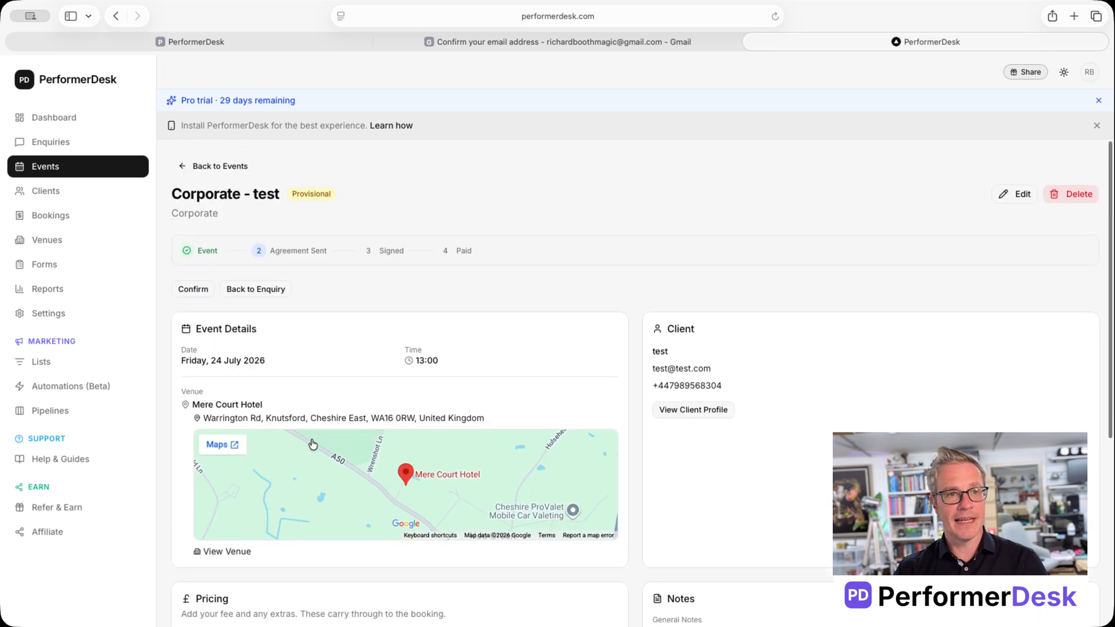
scroll(310, 441, down, 5)
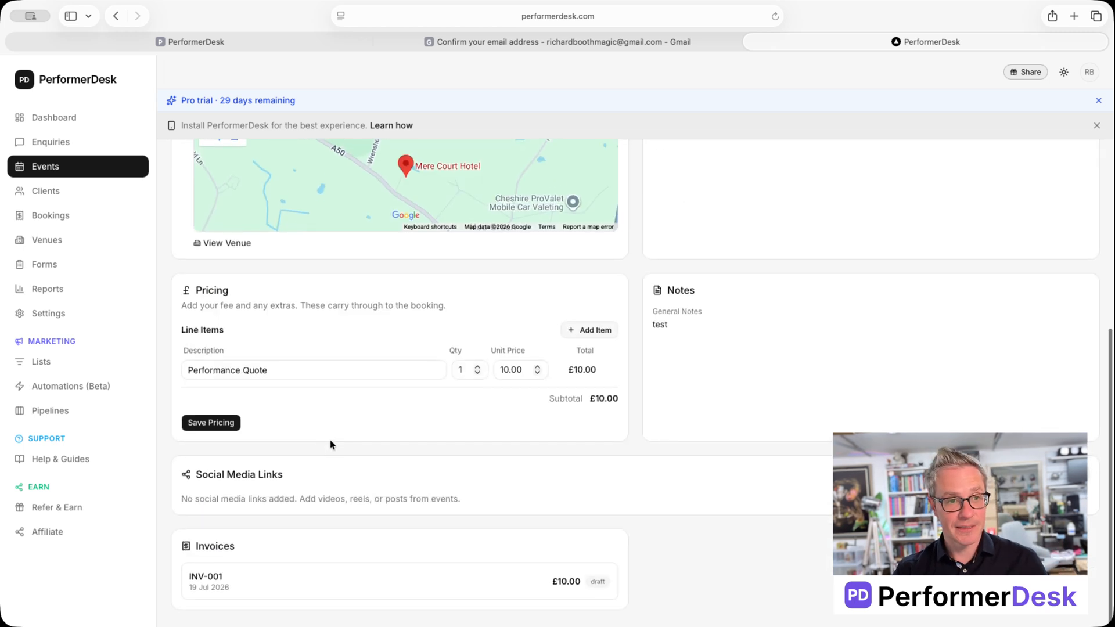
click(351, 372)
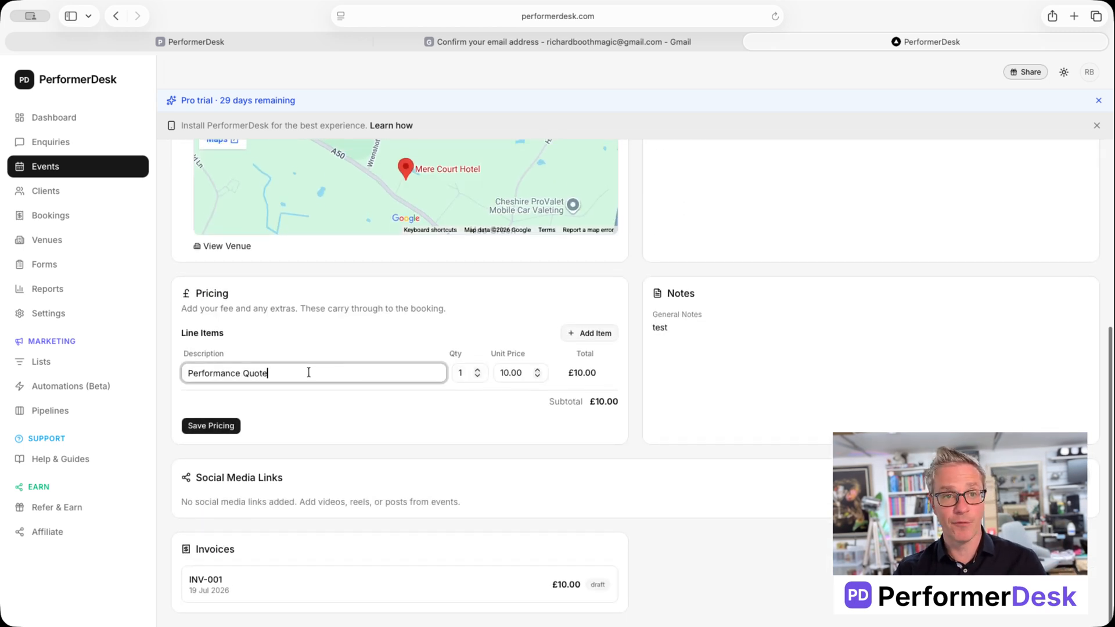
drag(311, 373, 150, 370)
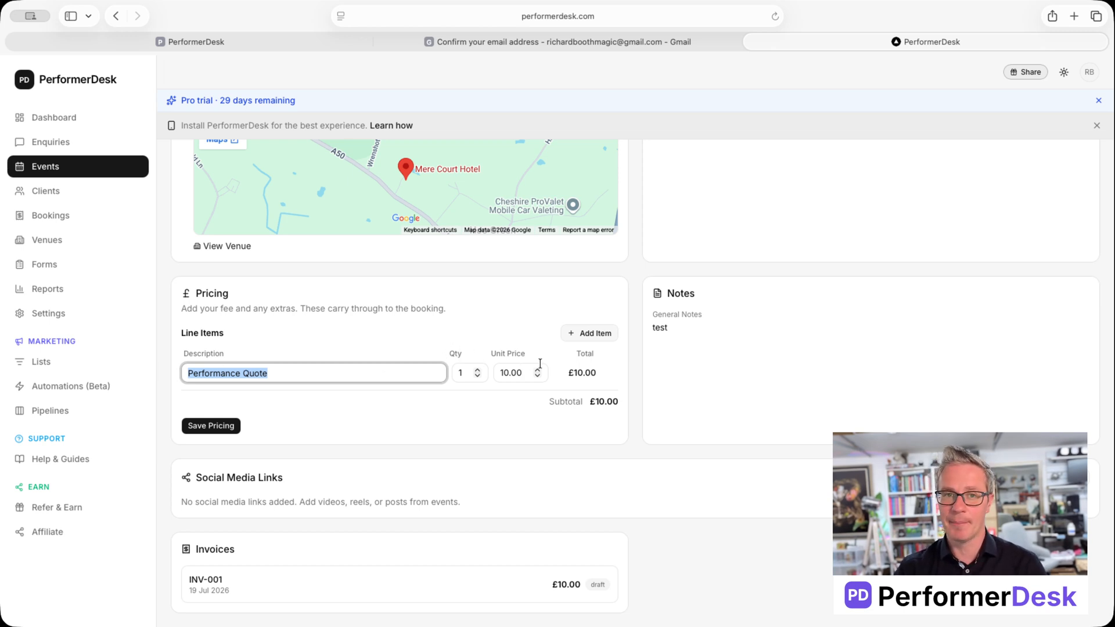
Add a Travel line item priced £5 and save the pricing for a £15.00 subtotal.
click(590, 333)
click(278, 400)
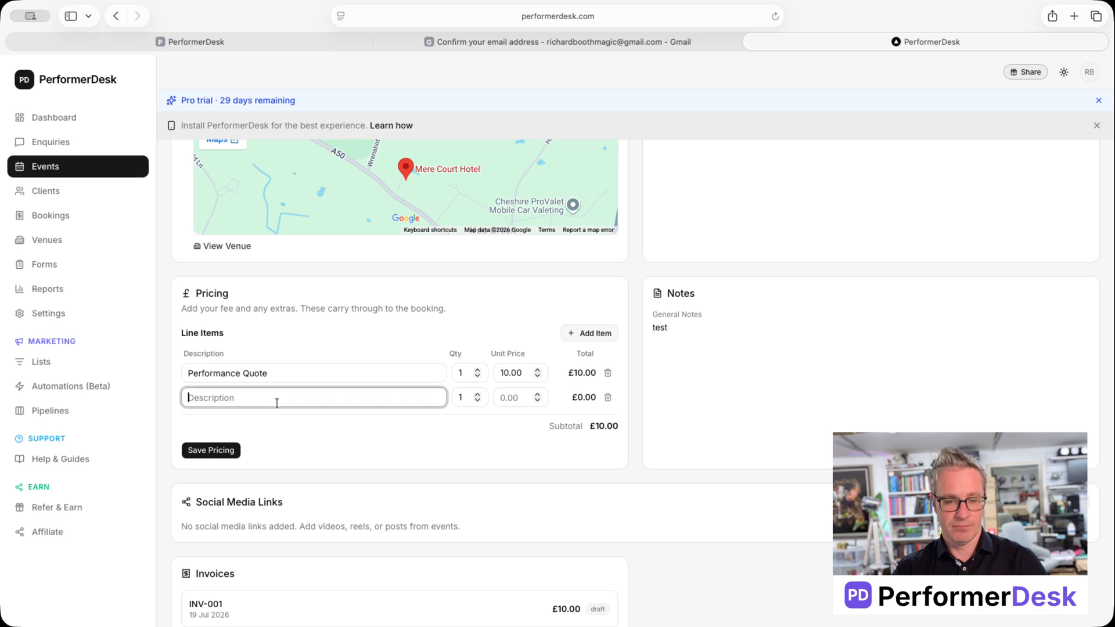
text(Travel)
click(504, 398)
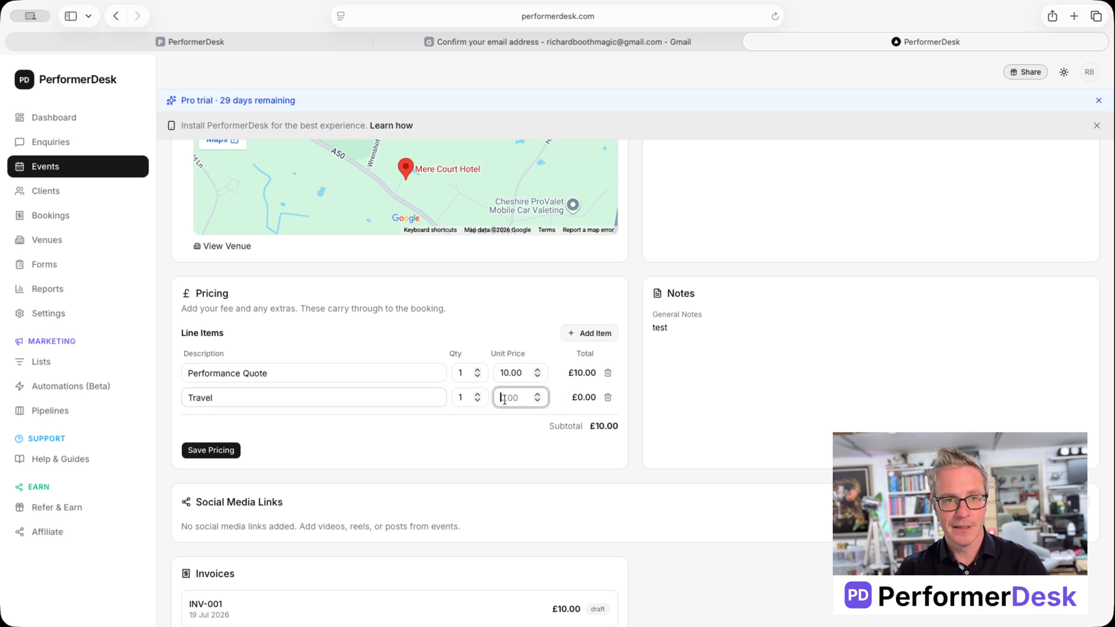
text(5)
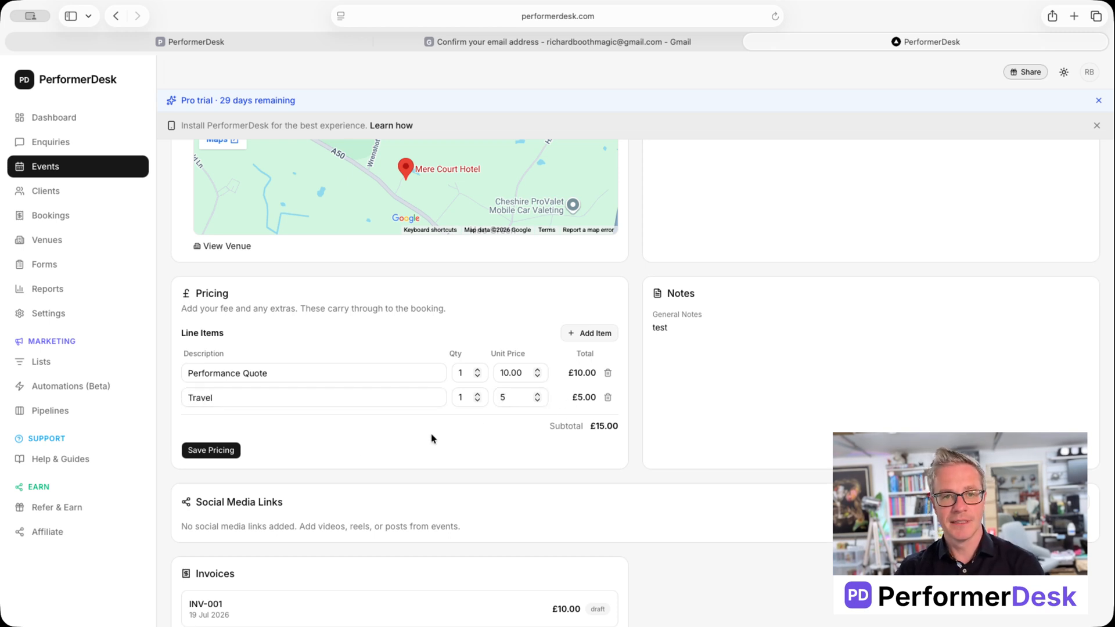
click(210, 453)
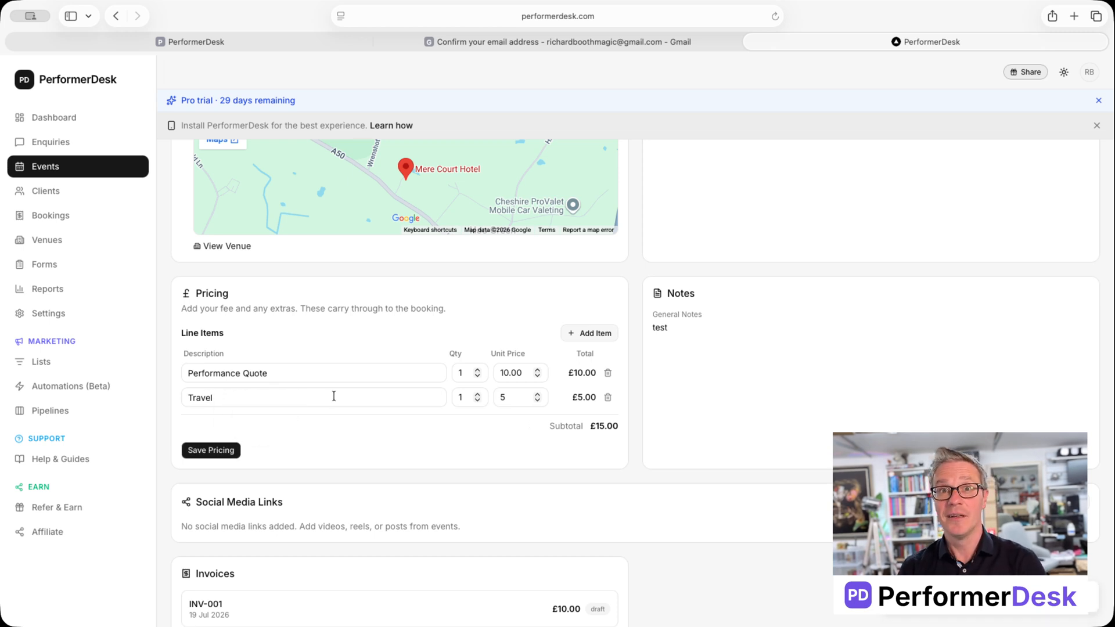
scroll(511, 440, down, 1)
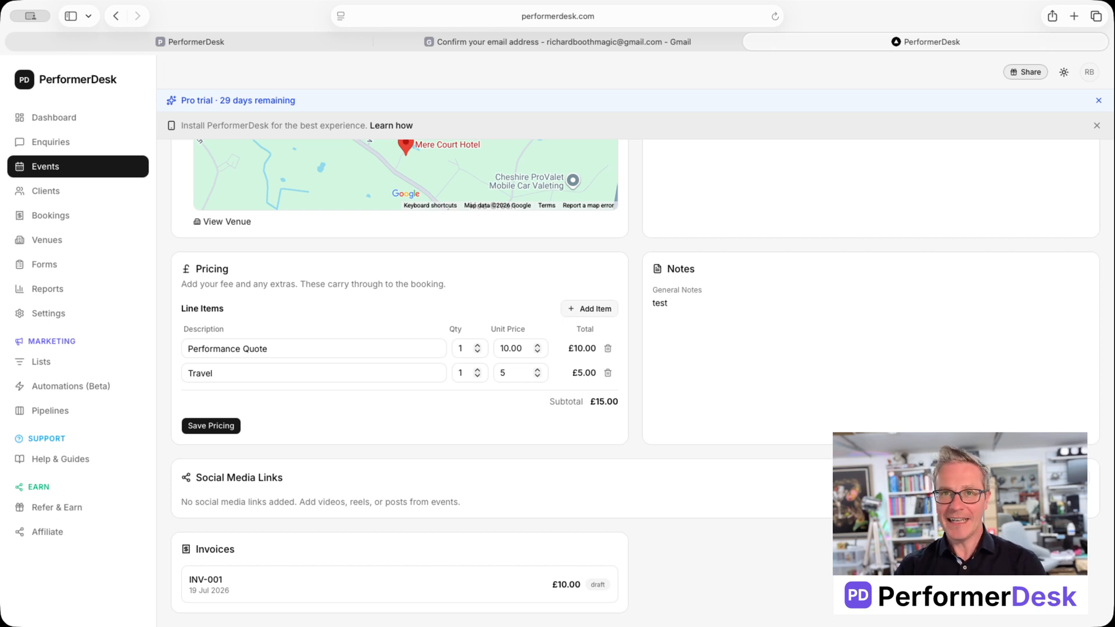
scroll(674, 422, down, 2)
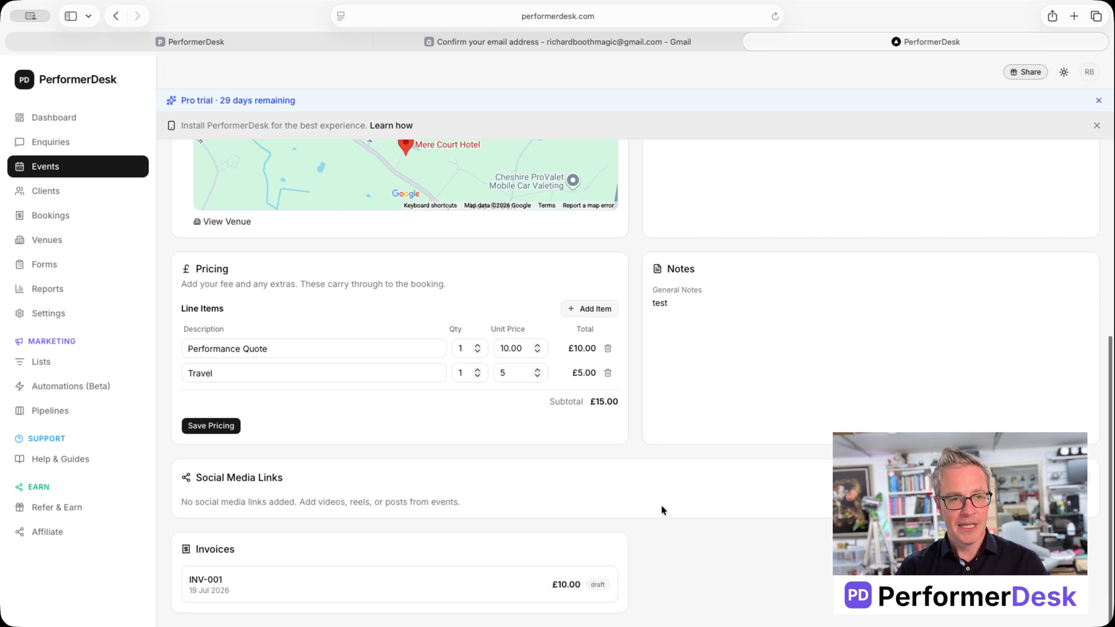
scroll(661, 507, up, 6)
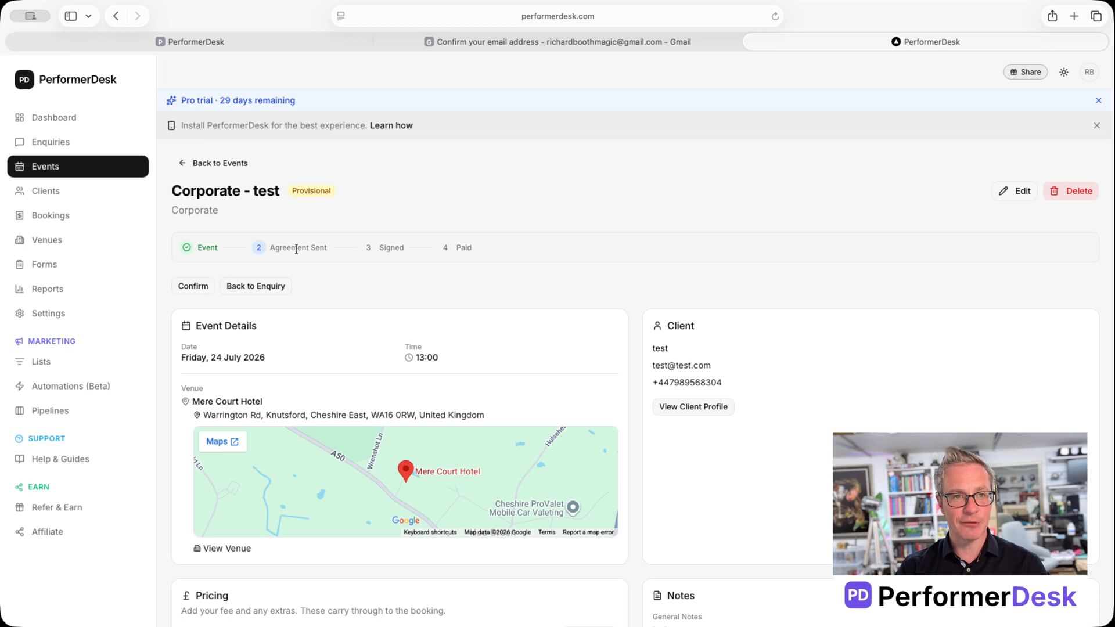
scroll(803, 297, down, 5)
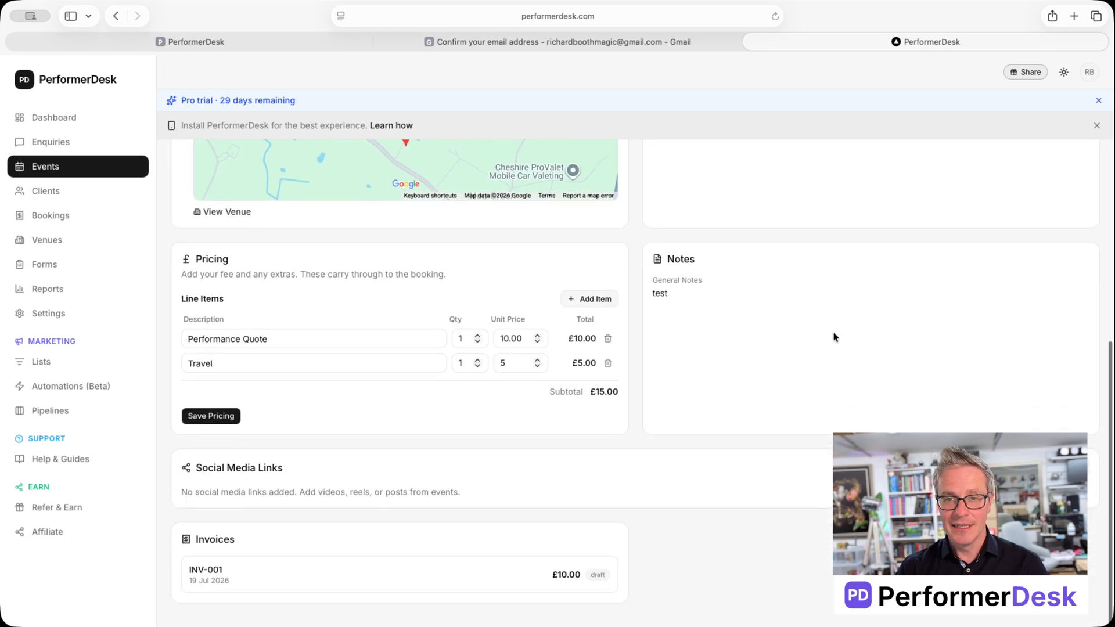
scroll(836, 334, up, 6)
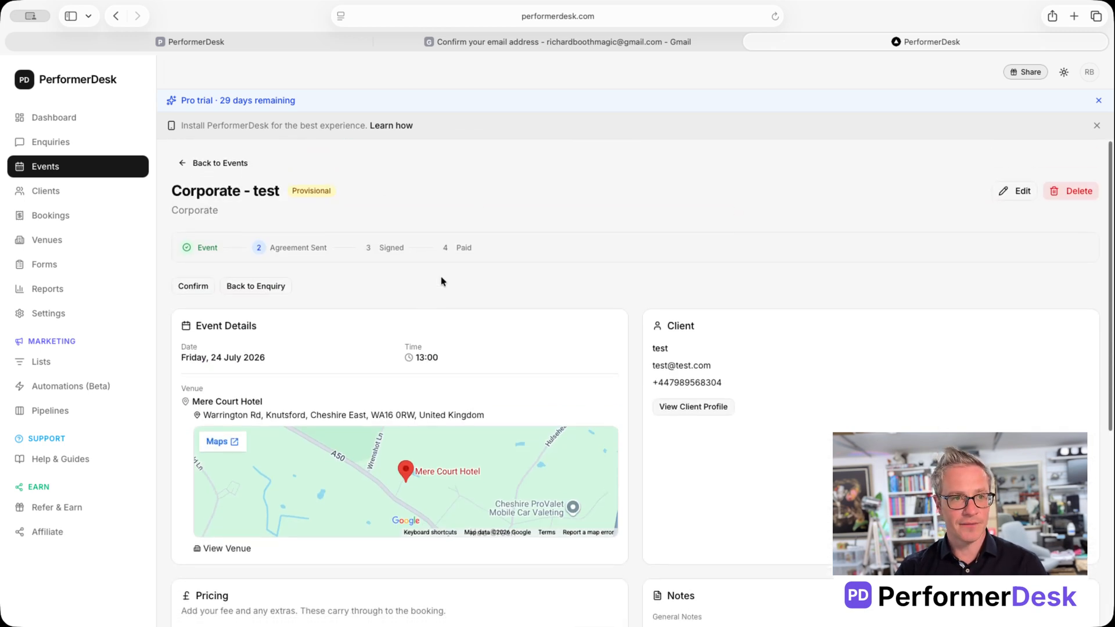
Reopen Test Event Live and add Shrigley Hall Hotel & Spa to the venue directory.
click(230, 166)
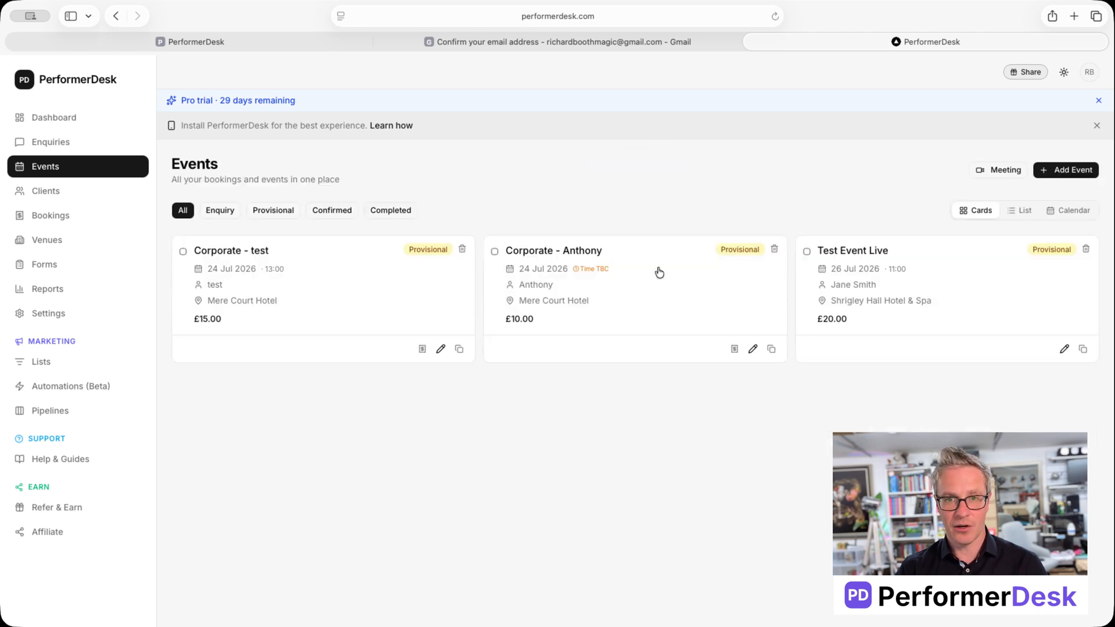
click(900, 291)
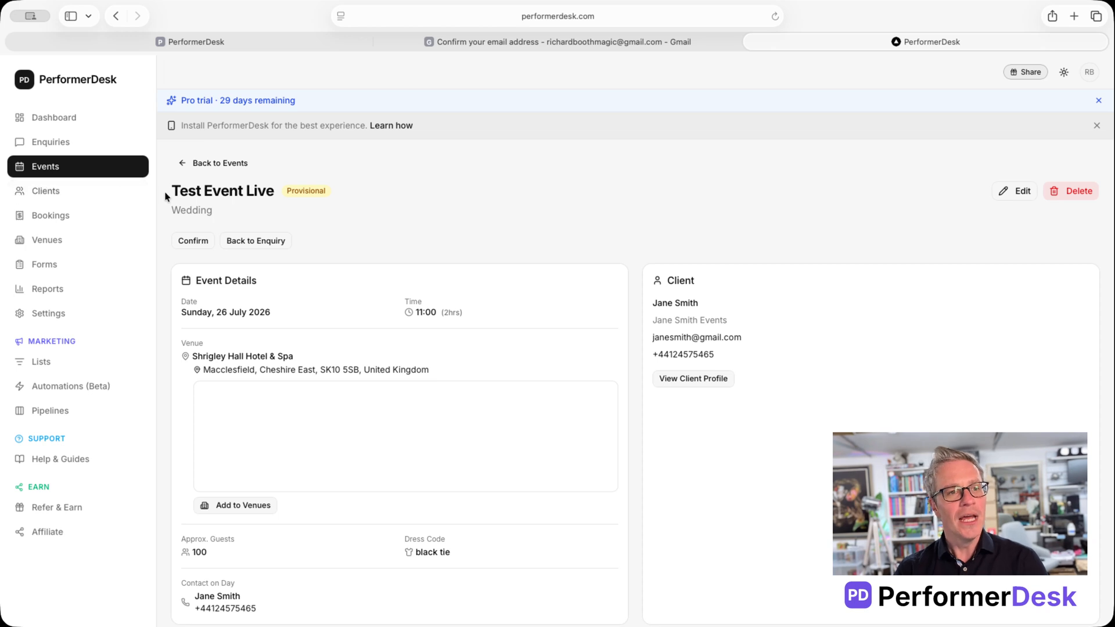
click(197, 168)
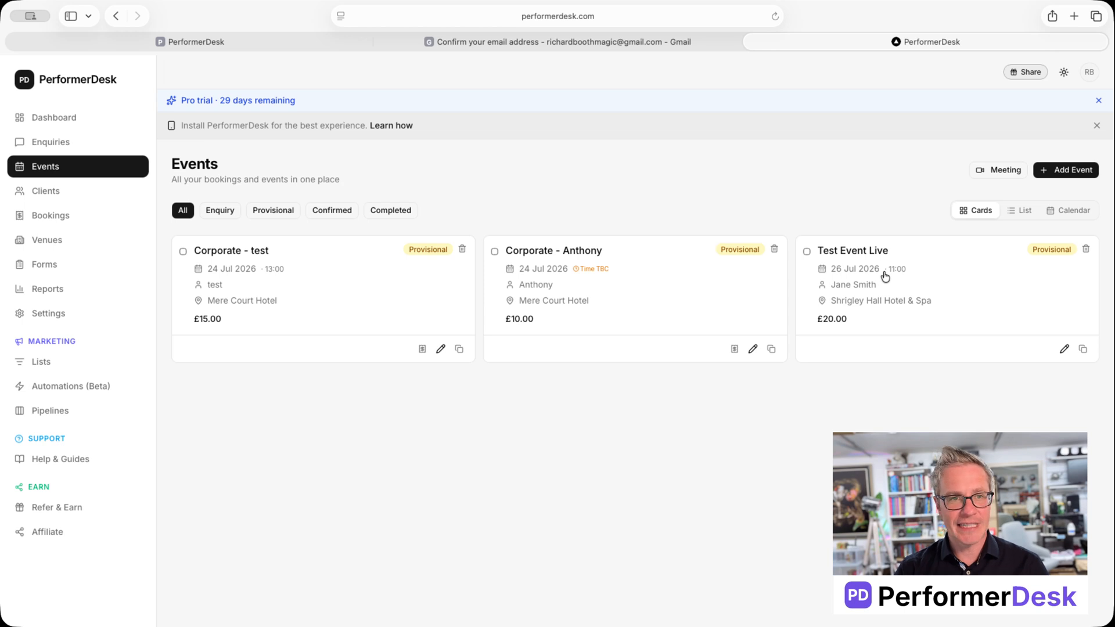
click(880, 314)
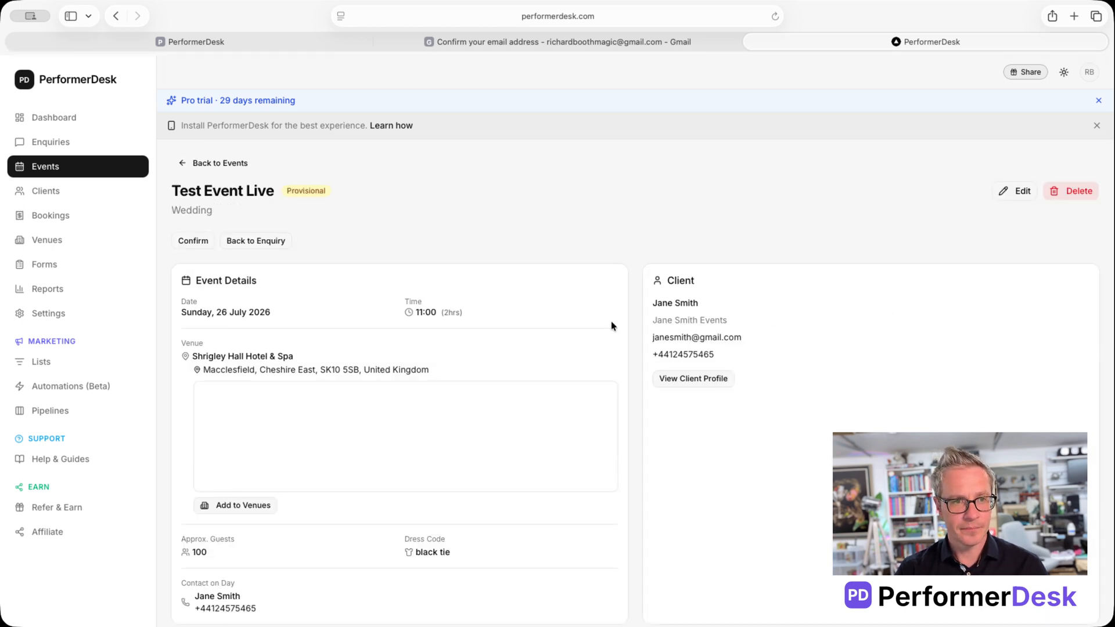
scroll(654, 317, down, 1)
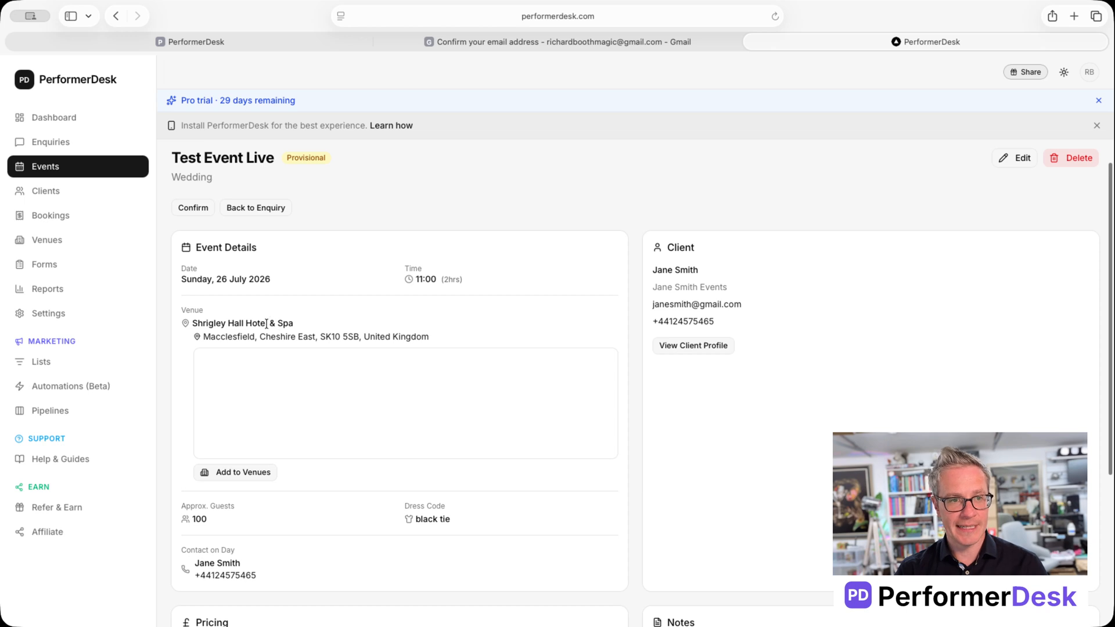
click(254, 475)
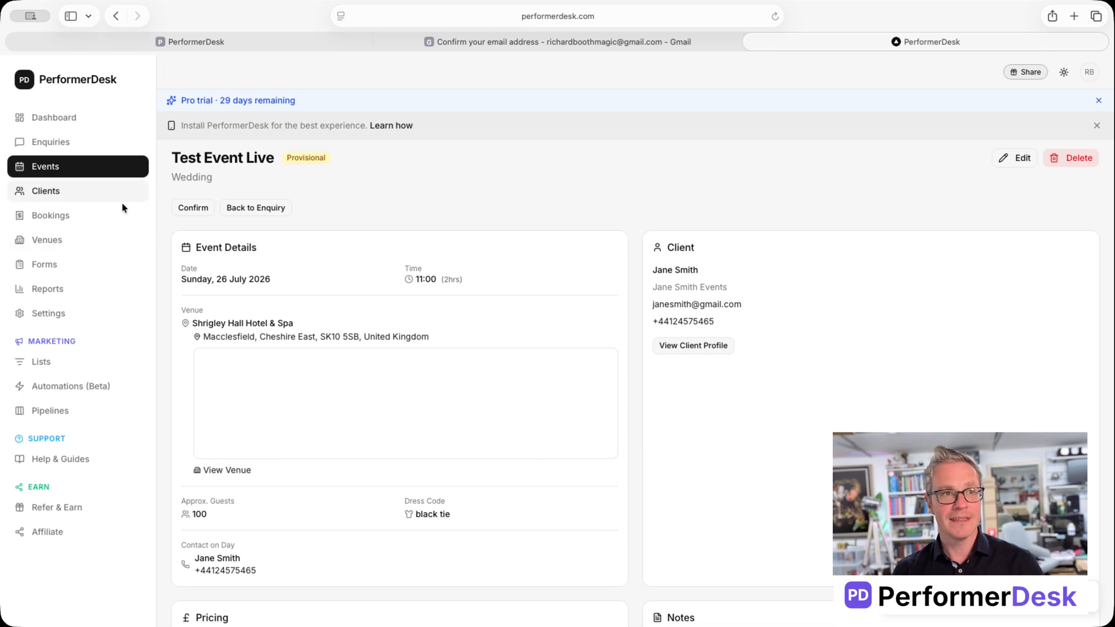
Show the venue directory as cards and open Shrigley Hall Hotel & Spa on Google Maps.
click(60, 241)
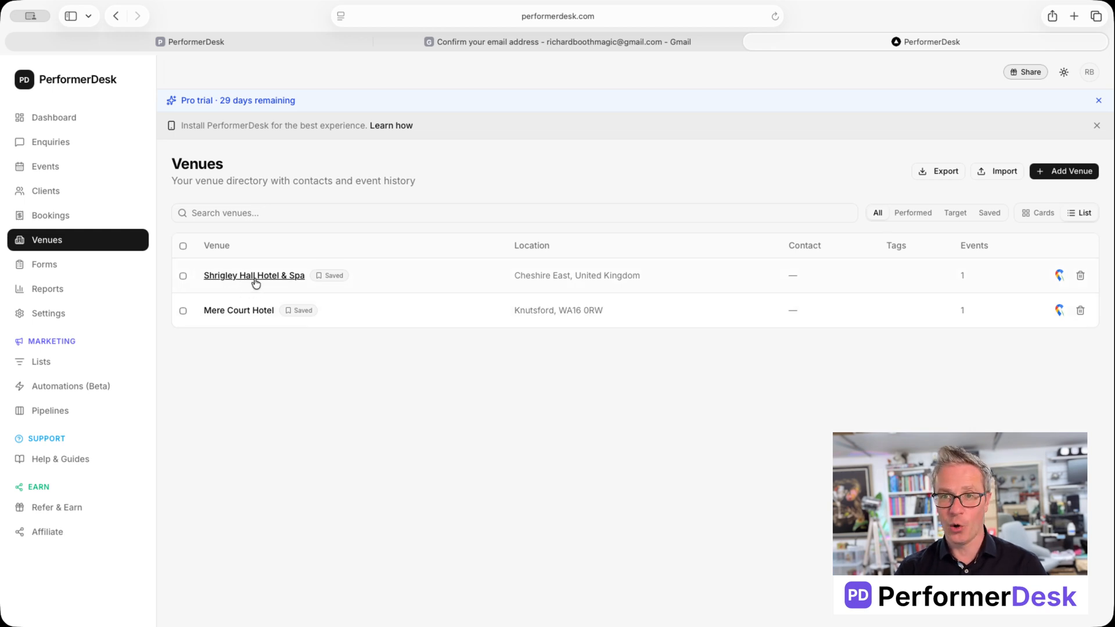
click(1043, 213)
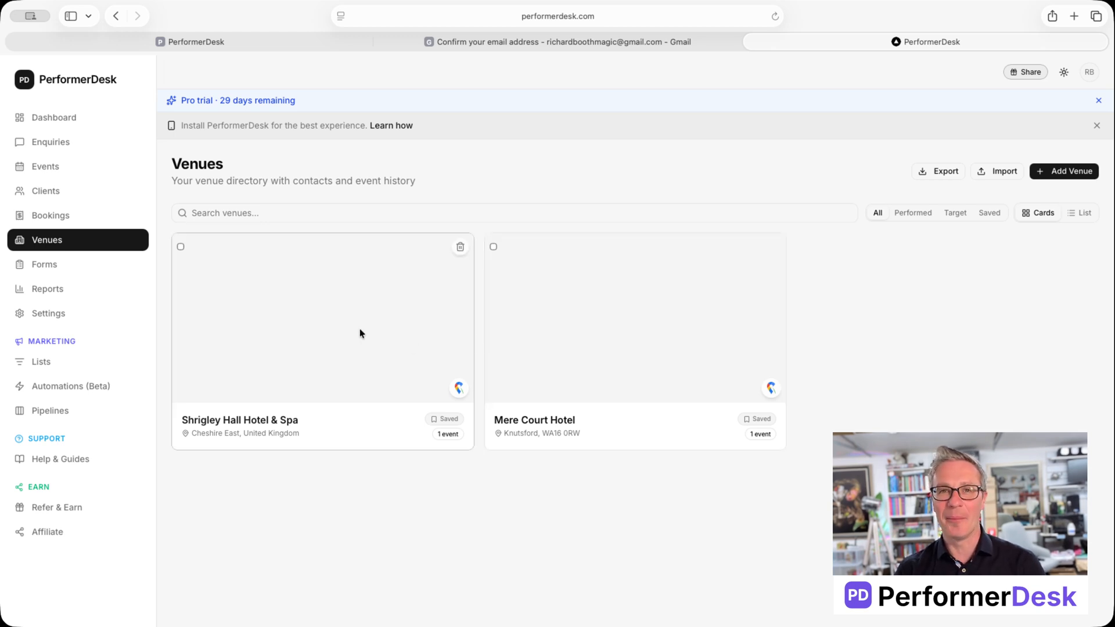
click(459, 388)
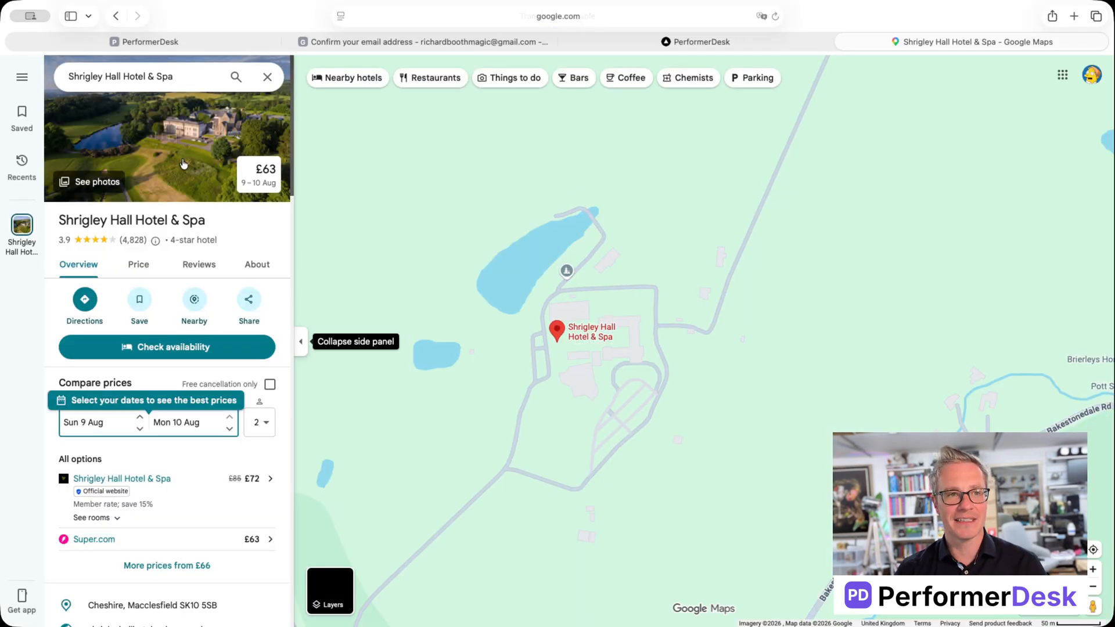
Close the Google Maps tab for Shrigley Hall Hotel & Spa to return to the venue directory.
click(844, 42)
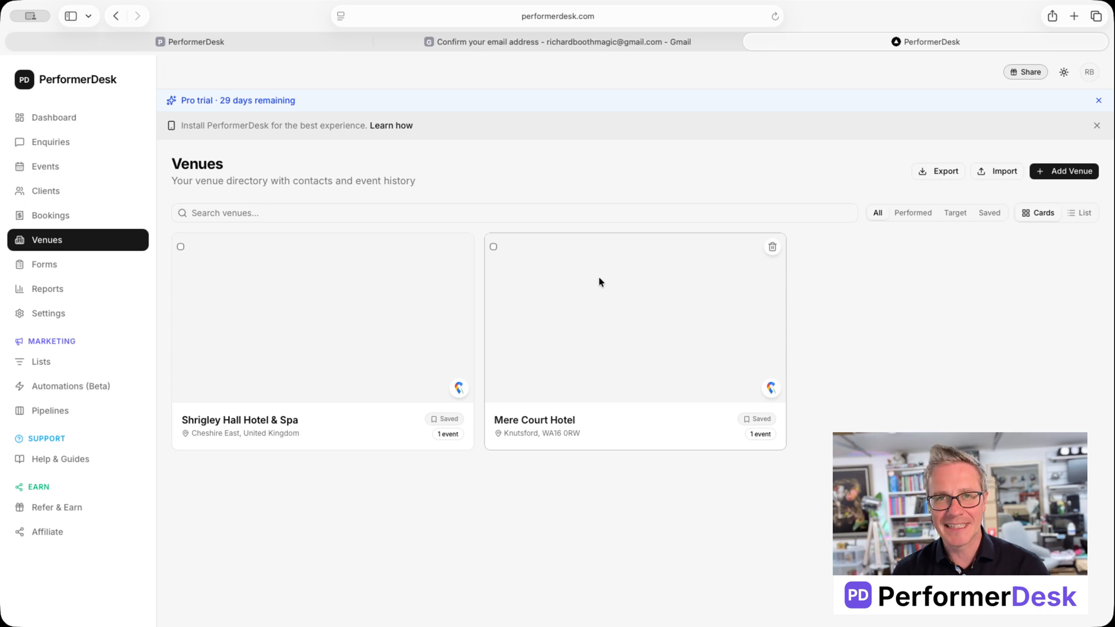
Filter events by Enquiry, Provisional, Confirmed and Completed, then show All on the July 2026 calendar.
click(42, 163)
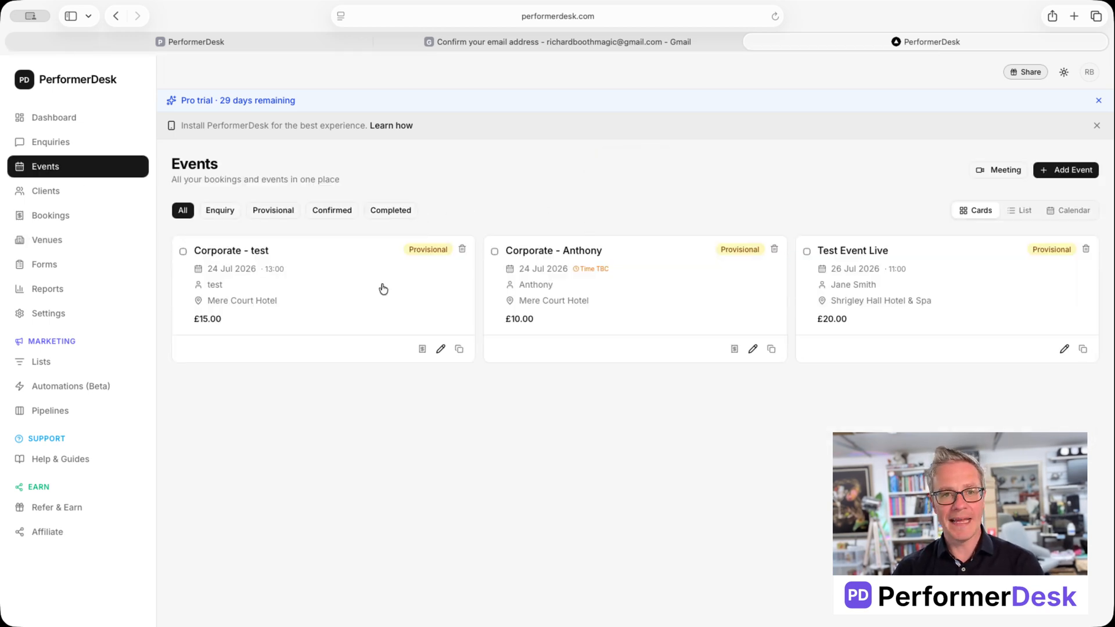
click(214, 210)
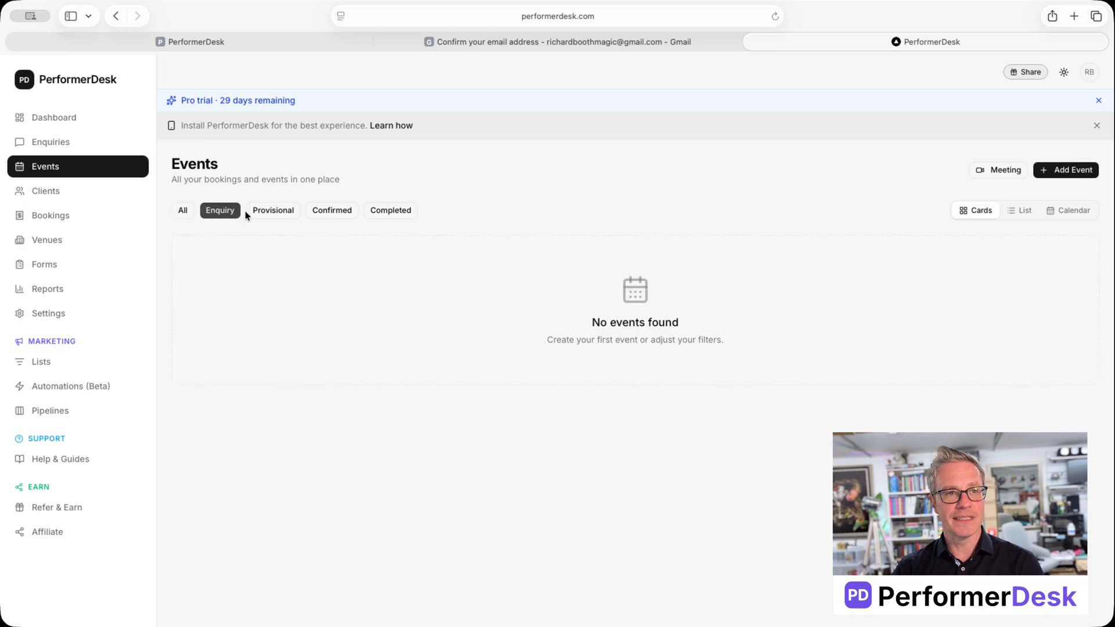
click(263, 210)
click(340, 212)
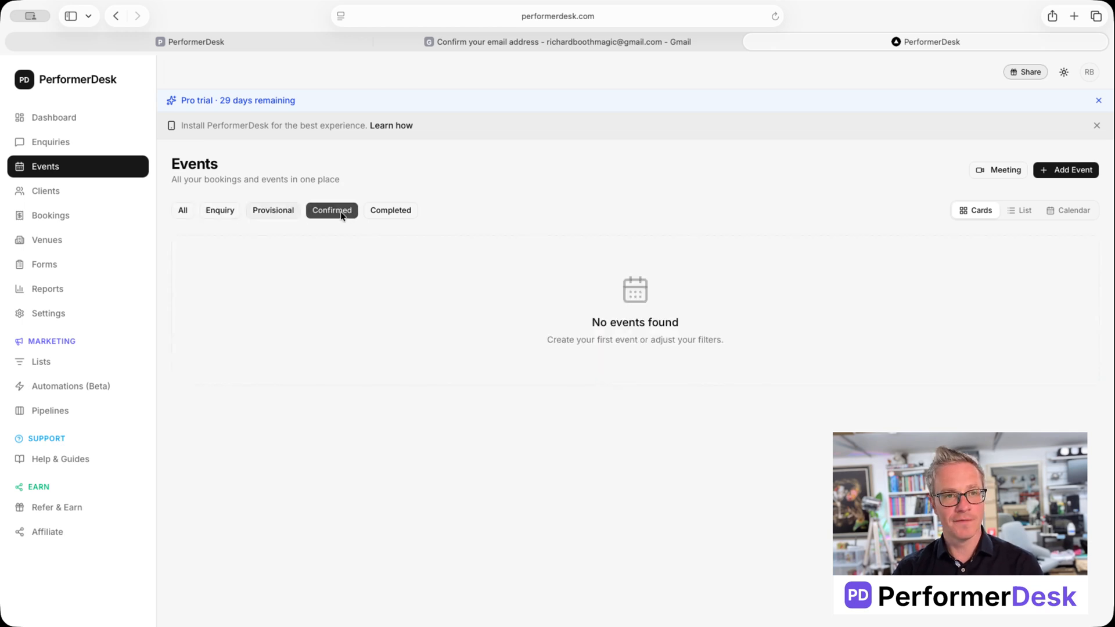
click(397, 212)
click(184, 209)
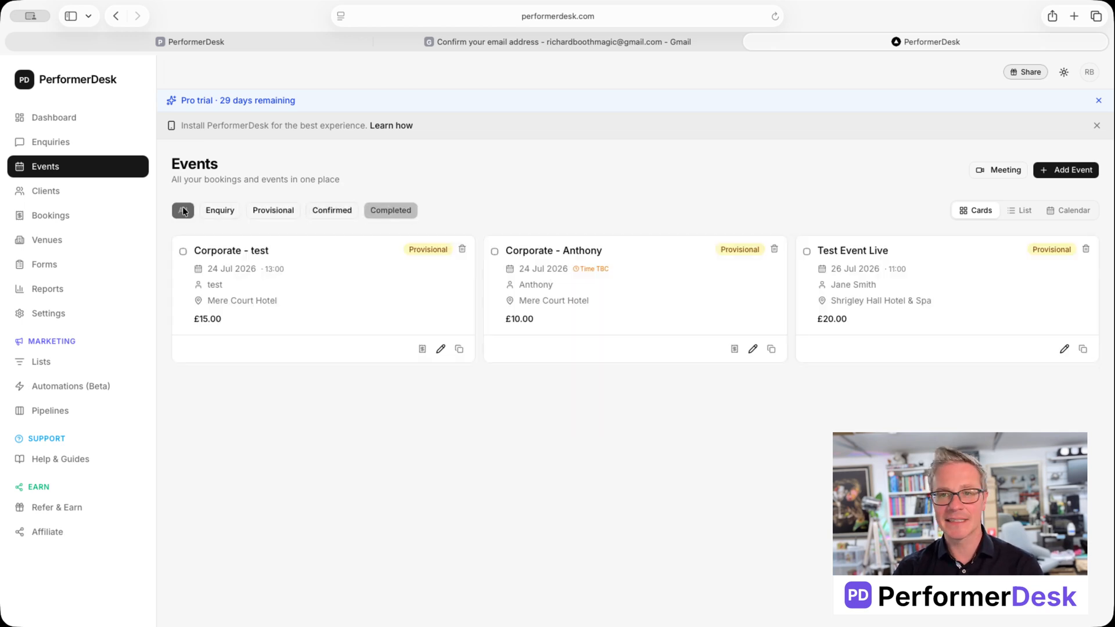
click(1023, 212)
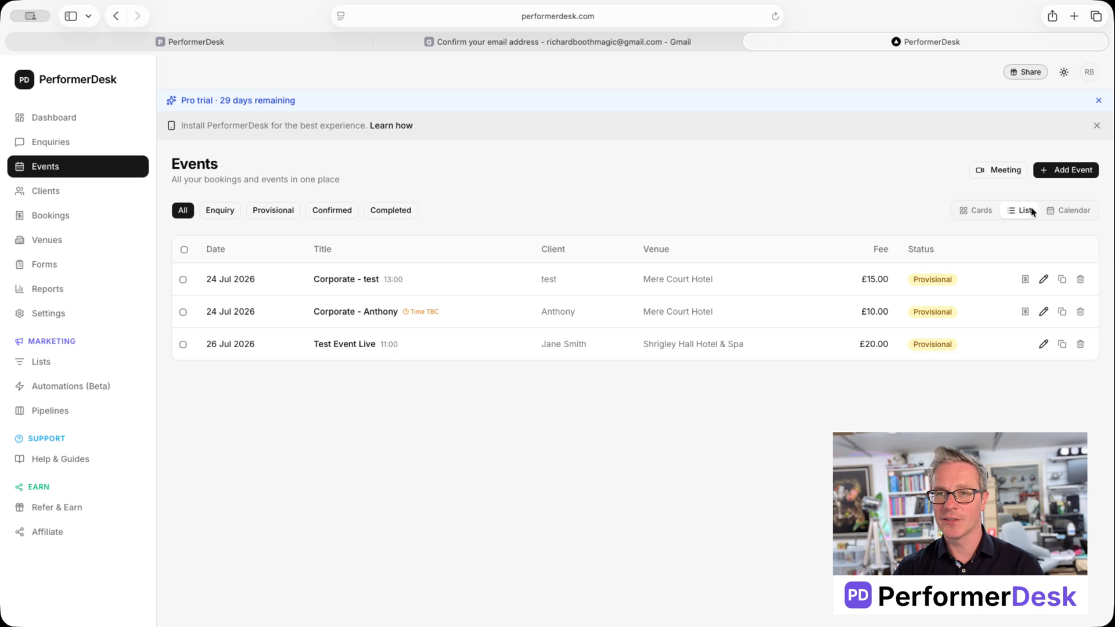
click(1074, 211)
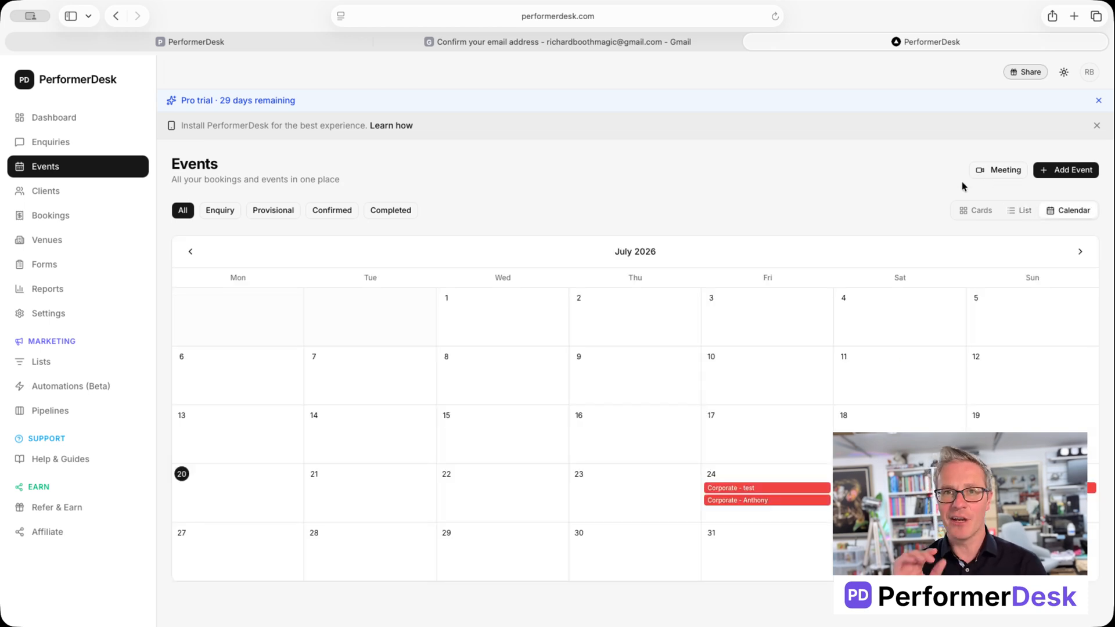
Create a meeting for guest 'meeting 2', entering the guest's e-mail, dated 25 July 2026.
click(1000, 170)
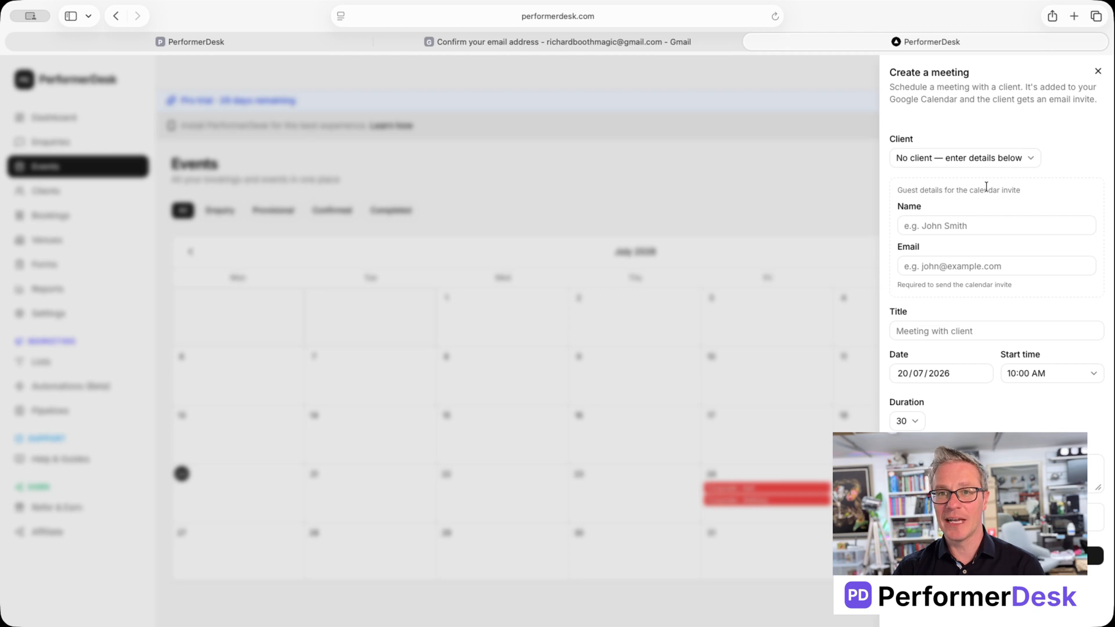
click(961, 224)
text(meeting 2)
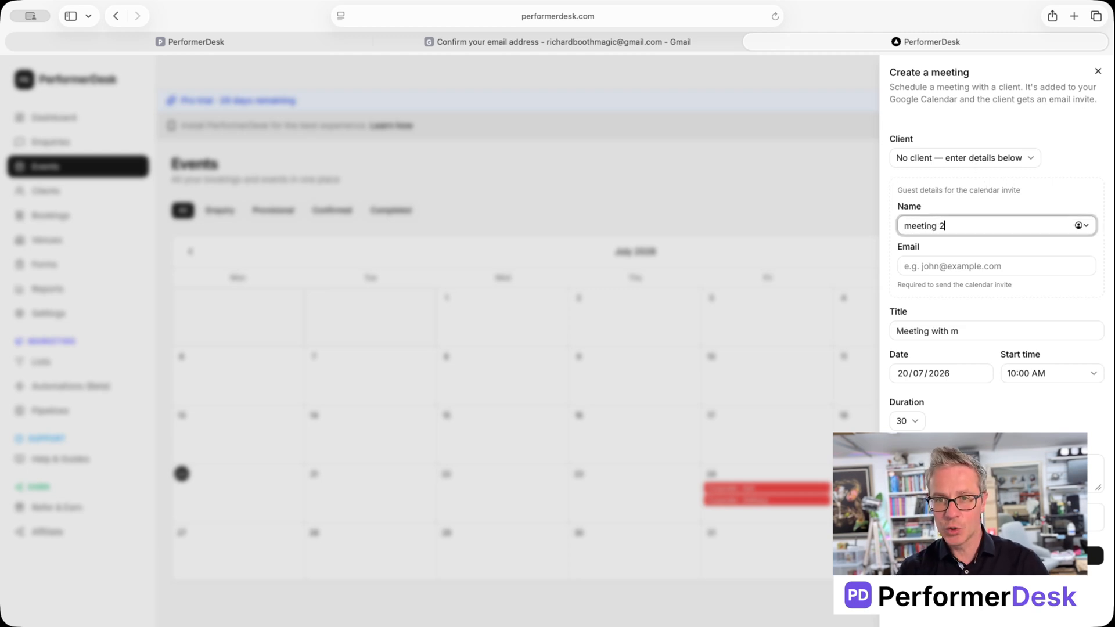
click(979, 269)
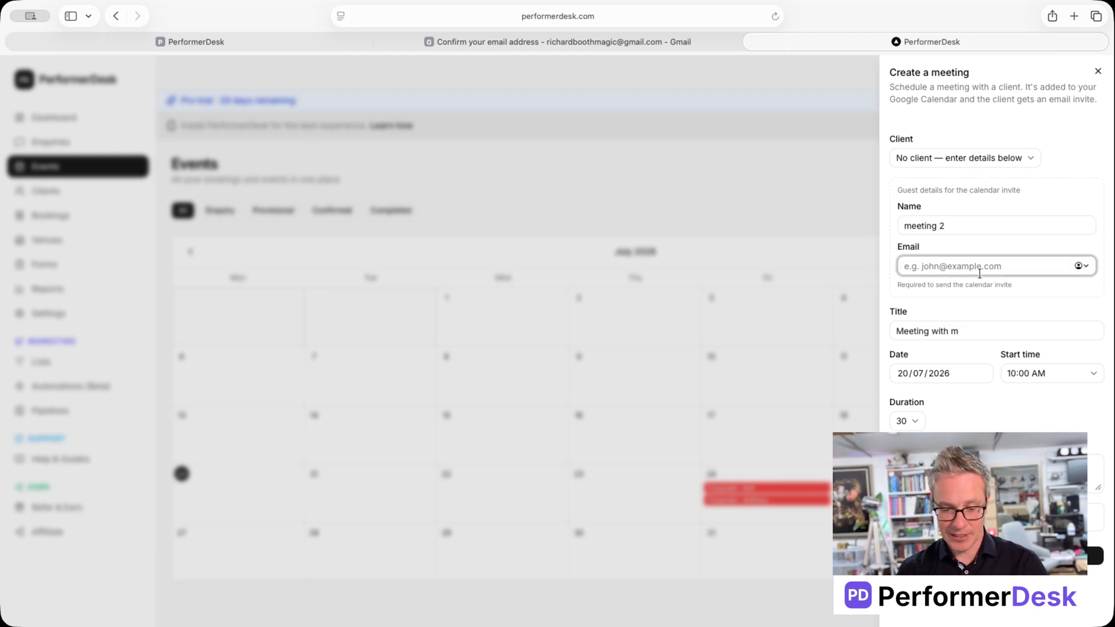
text(fefwf@fewafe.com)
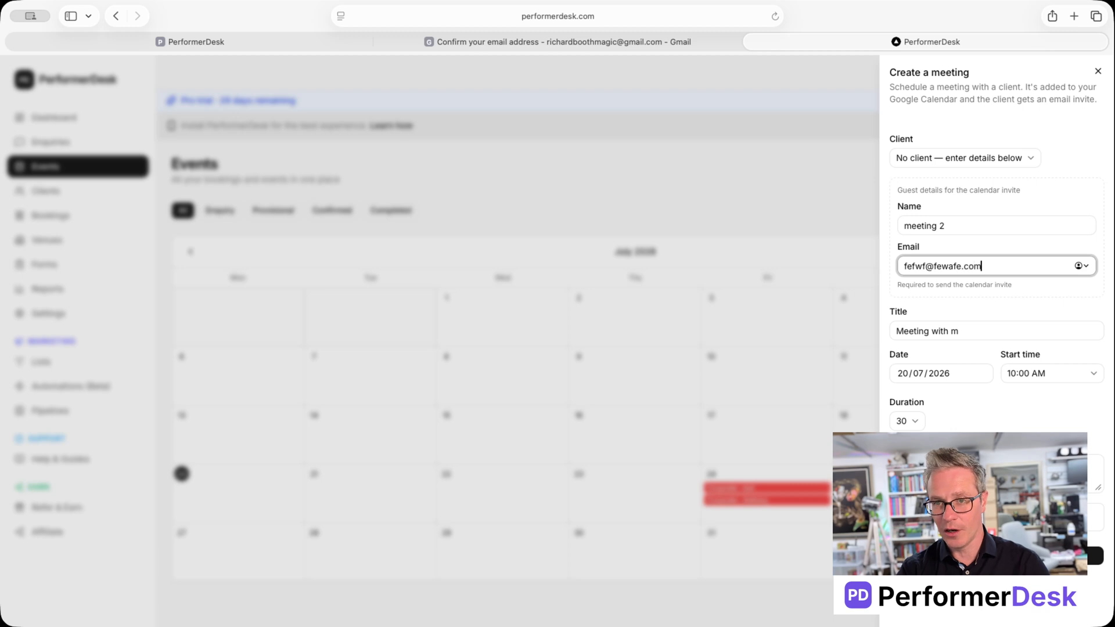
click(973, 371)
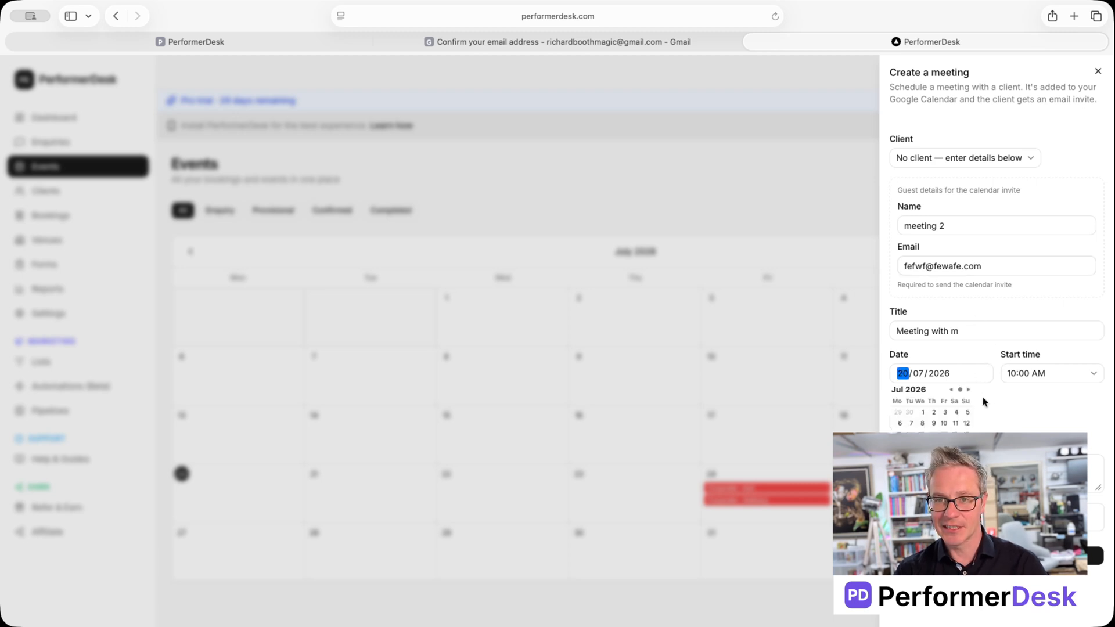
text(25)
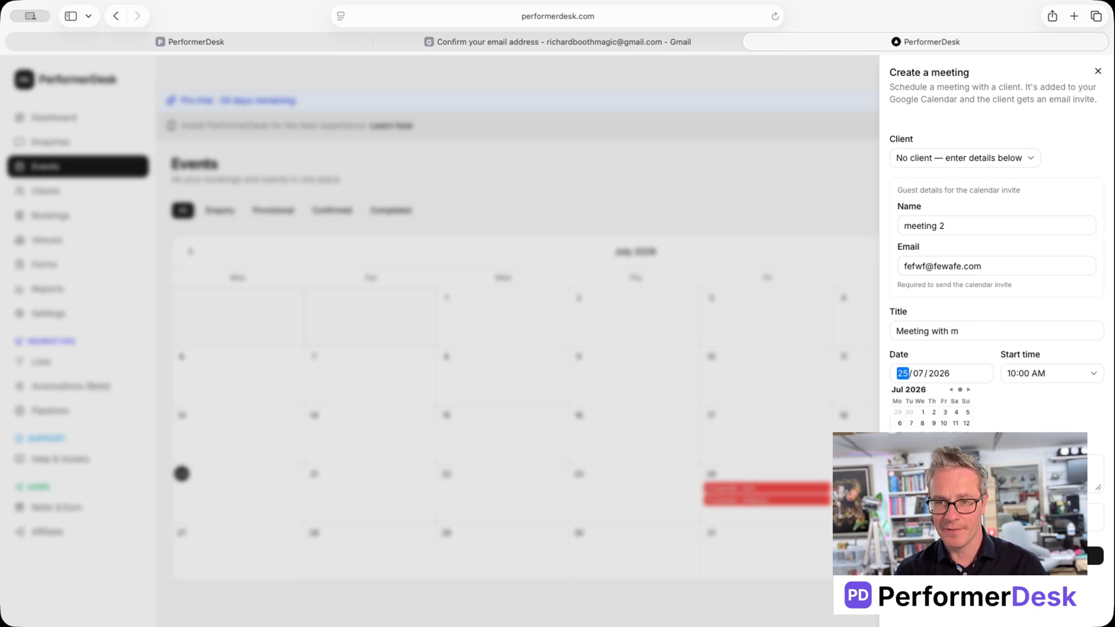
click(1053, 428)
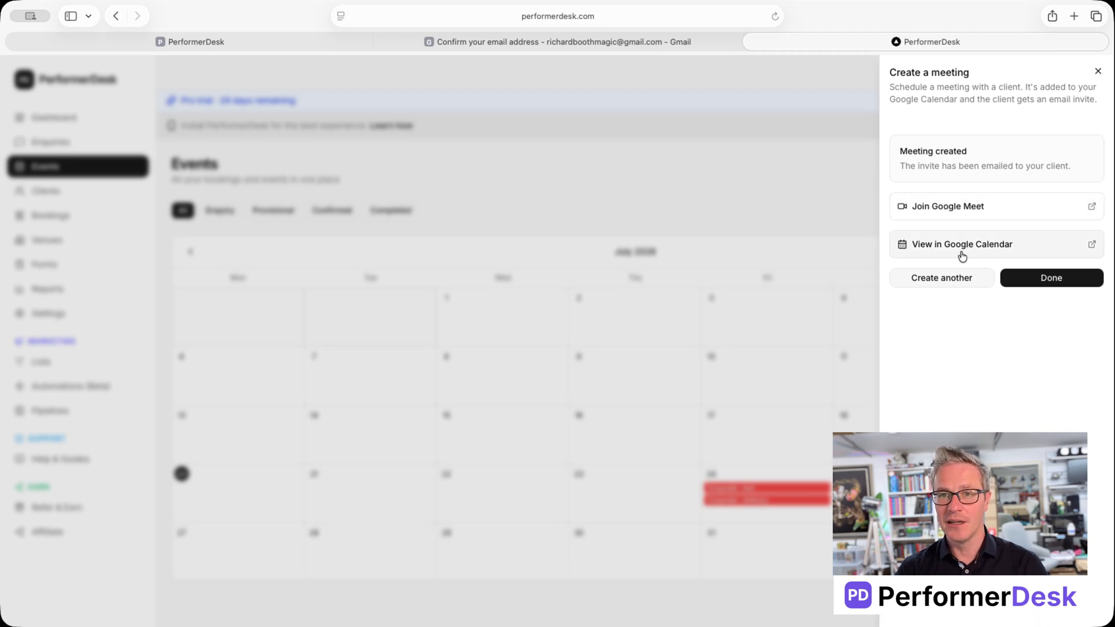
Finish the meeting, then reopen the 25 July 10:00 AM meeting and save it as confirmed.
click(1051, 278)
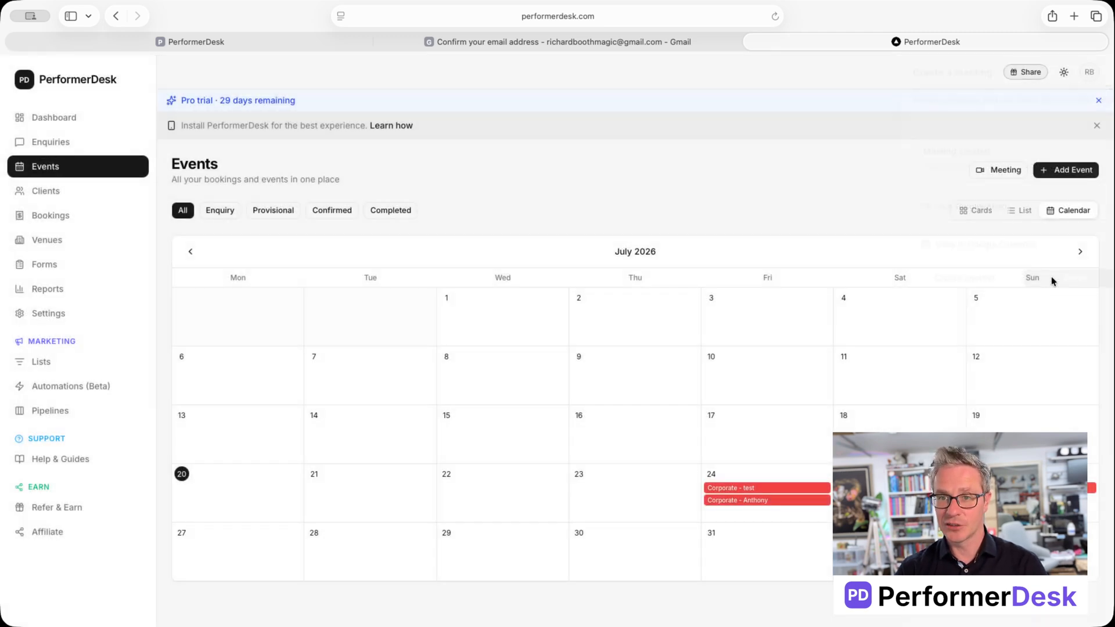
click(941, 416)
key(Escape)
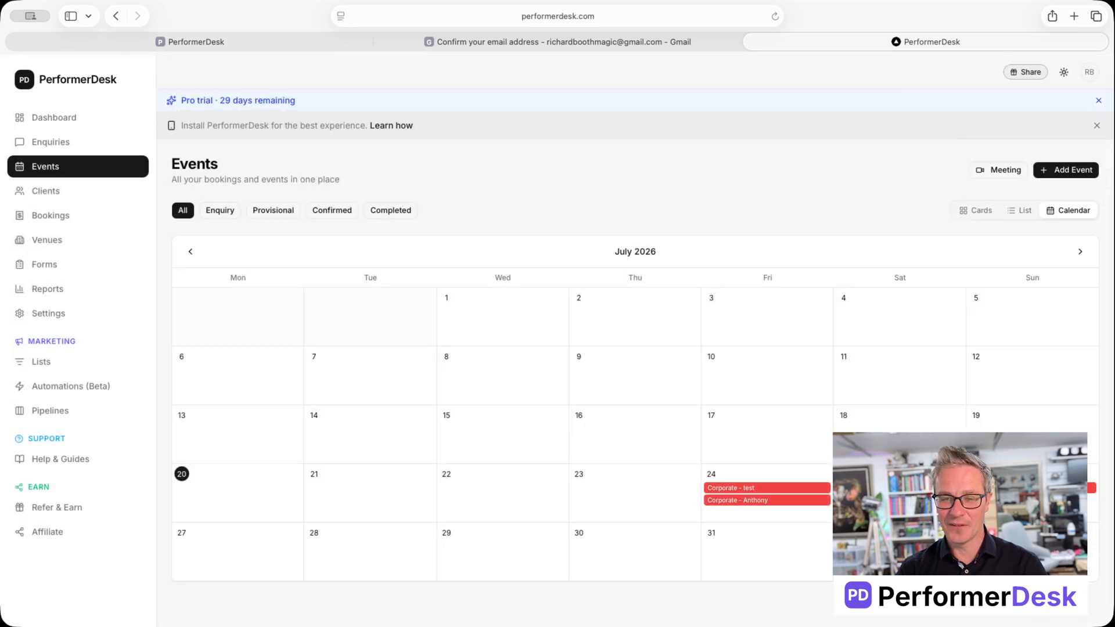
click(899, 488)
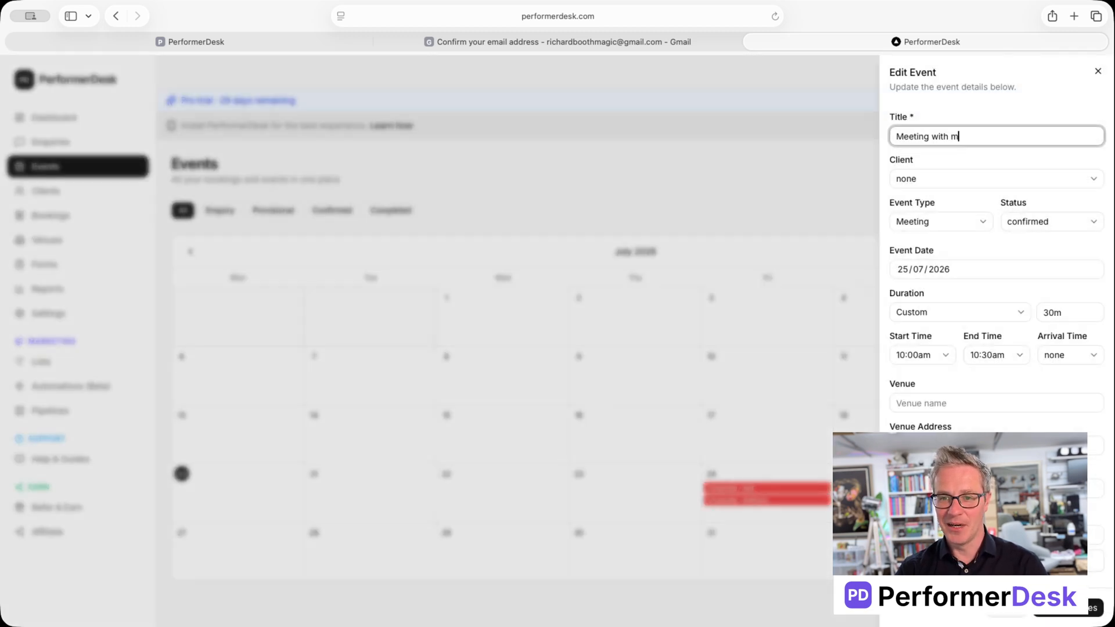
key(Return)
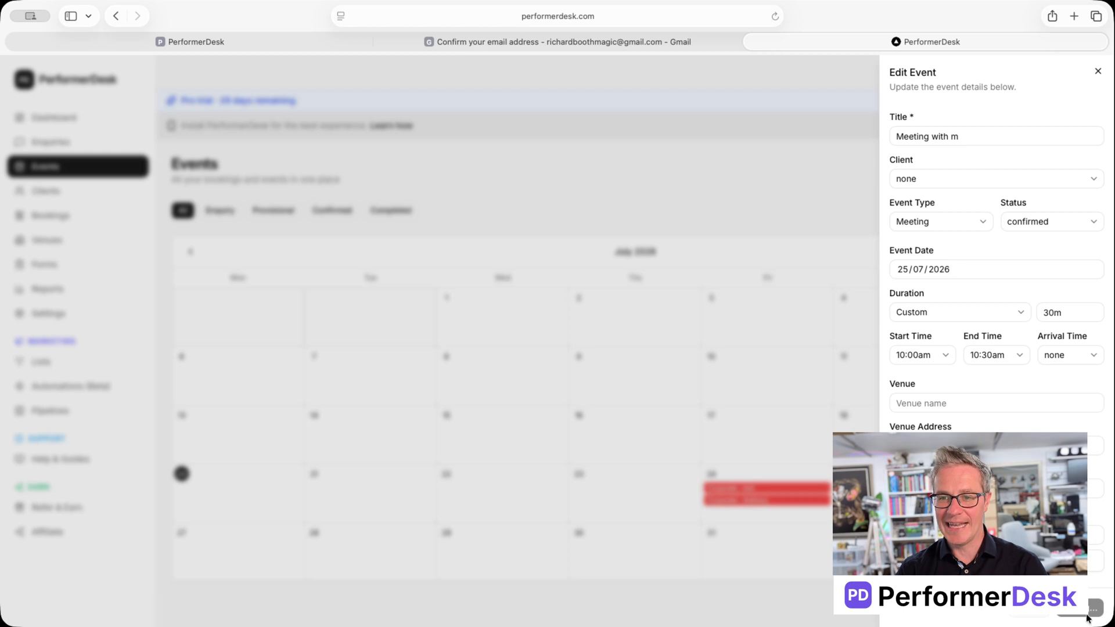